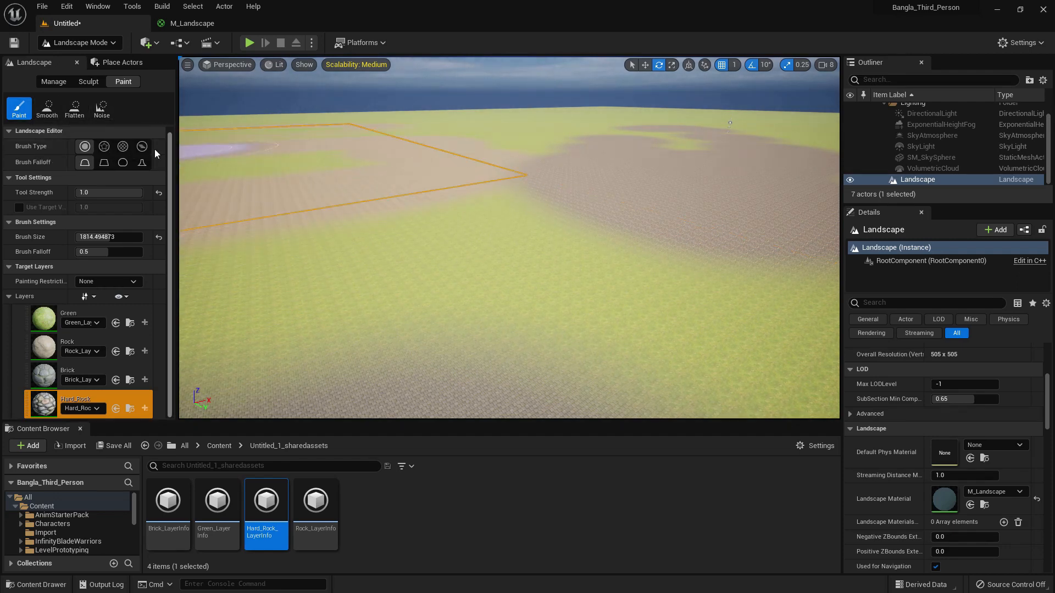
- Paint the Hard_Rock layer across the grass in the foreground of the landscape
right_drag(479, 196, 472, 196)
mouse_move(481, 298)
mouse_down()
mouse_move(488, 257)
mouse_move(516, 219)
mouse_up()
right_drag(516, 220, 512, 224)
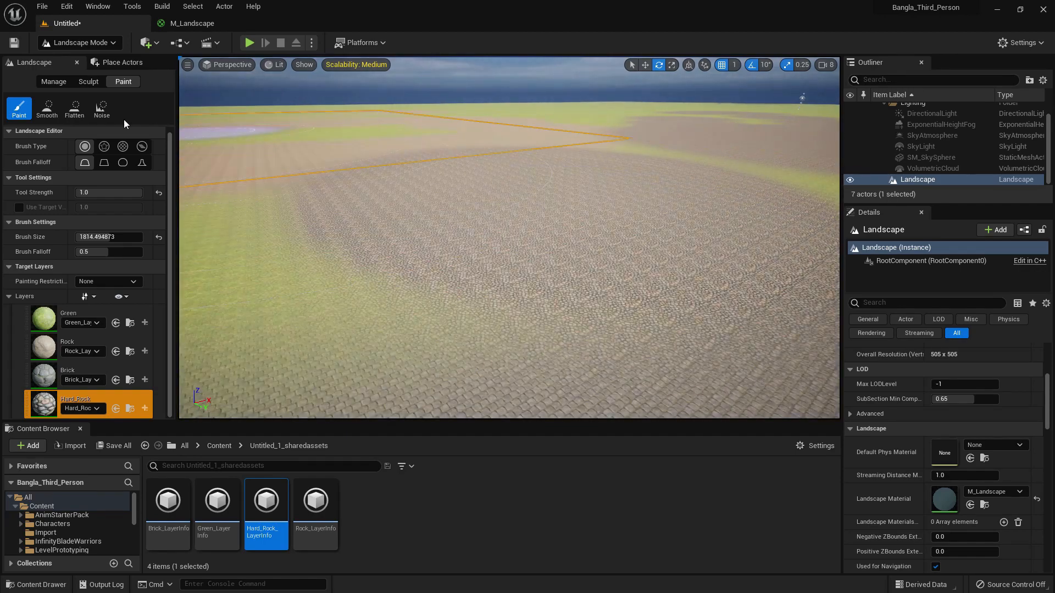
- Use the Smooth paint tool to blend the Hard_Rock layer on the landscape
click(46, 108)
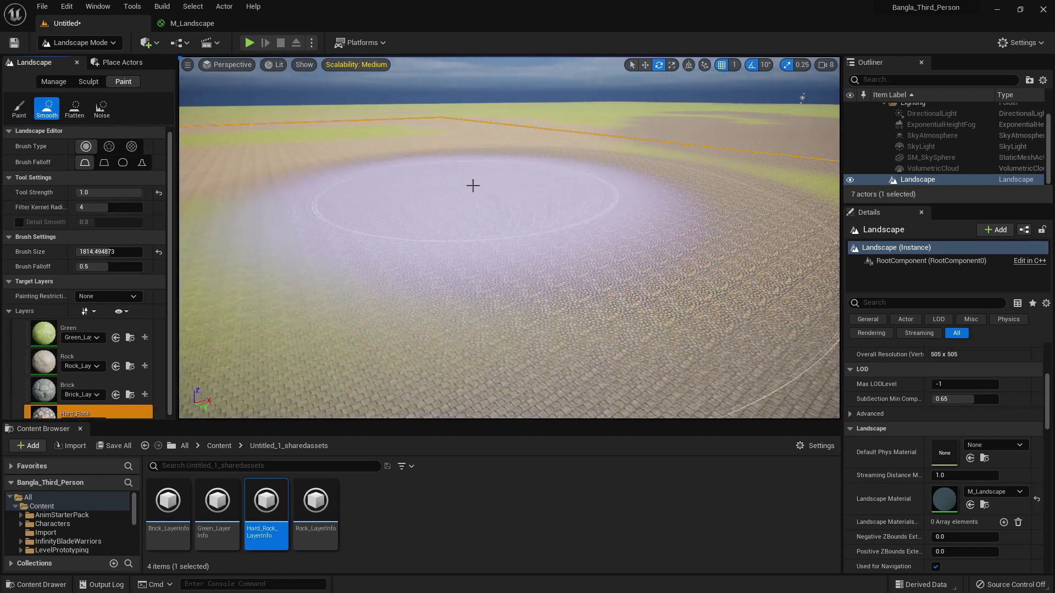
scroll(472, 186, down, 5)
mouse_move(474, 185)
mouse_down()
mouse_move(384, 223)
mouse_move(661, 214)
mouse_move(492, 151)
mouse_up()
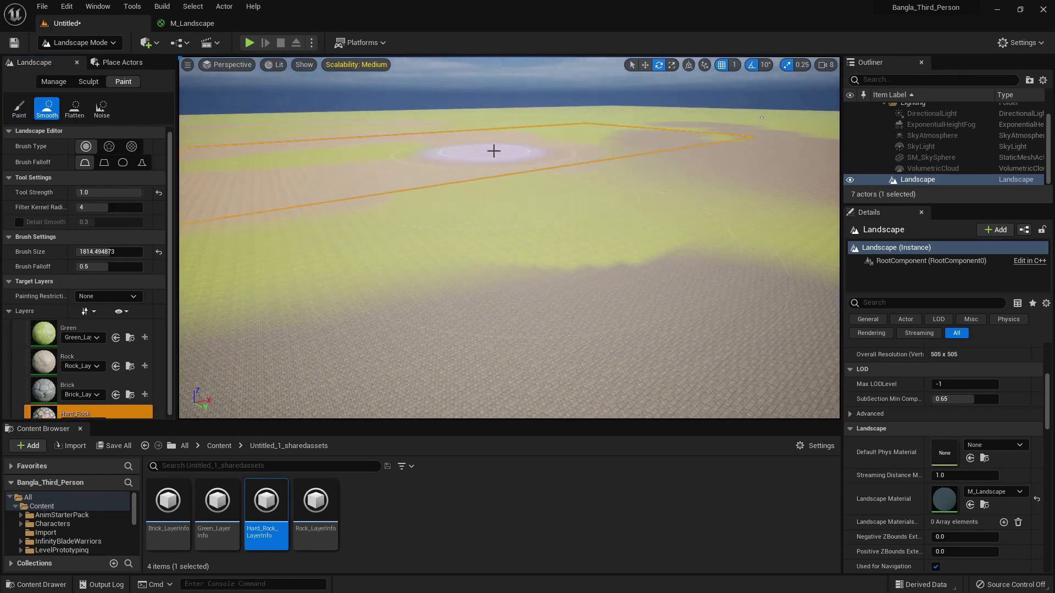
scroll(505, 160, down, 2)
right_drag(549, 196, 550, 220)
mouse_move(467, 241)
mouse_down()
mouse_move(572, 313)
mouse_move(569, 198)
mouse_move(622, 220)
mouse_move(546, 214)
mouse_move(354, 256)
mouse_move(389, 282)
mouse_move(380, 221)
mouse_up()
right_drag(379, 222, 340, 222)
- Examine the painted layer patches and their blending across other parts of the landscape
mouse_move(346, 350)
mouse_down()
mouse_move(362, 347)
mouse_move(463, 228)
mouse_move(547, 234)
mouse_up()
key(s)
right_drag(547, 233, 541, 237)
mouse_move(527, 242)
mouse_down()
mouse_move(350, 310)
mouse_move(540, 319)
mouse_move(589, 334)
mouse_move(567, 301)
mouse_move(603, 316)
mouse_up()
key(a)
mouse_move(603, 316)
right_down()
mouse_move(575, 321)
mouse_move(593, 319)
right_up()
key(d)
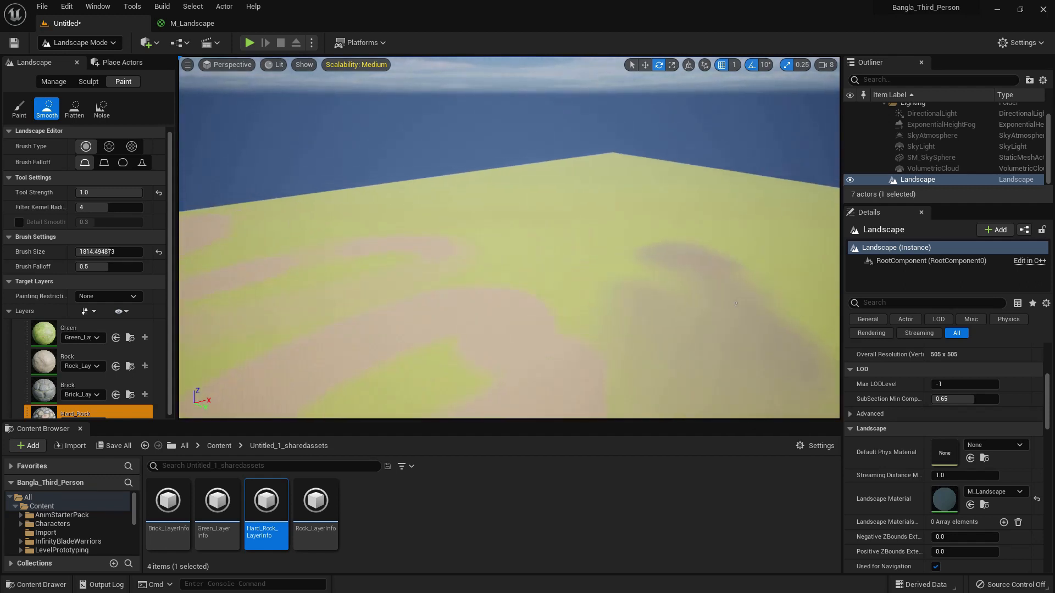
right_drag(703, 319, 698, 319)
key(w)
mouse_move(572, 219)
right_down()
mouse_move(571, 234)
mouse_move(534, 222)
right_up()
key(s)
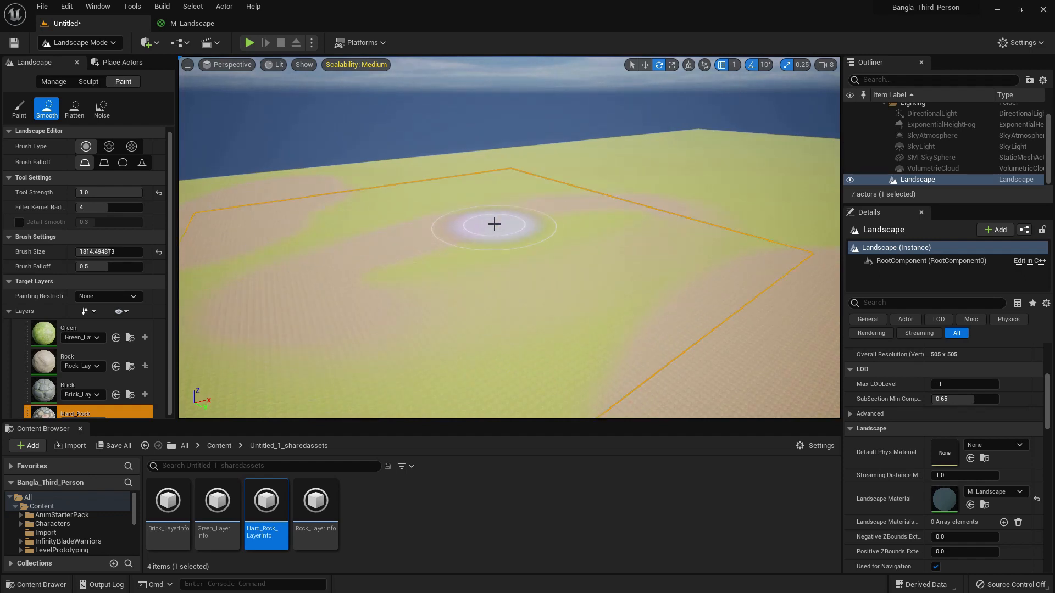
- Use the Flatten paint tool with the Hard_Rock layer on the grass beside the distant rock patch
click(74, 109)
right_drag(463, 207, 470, 209)
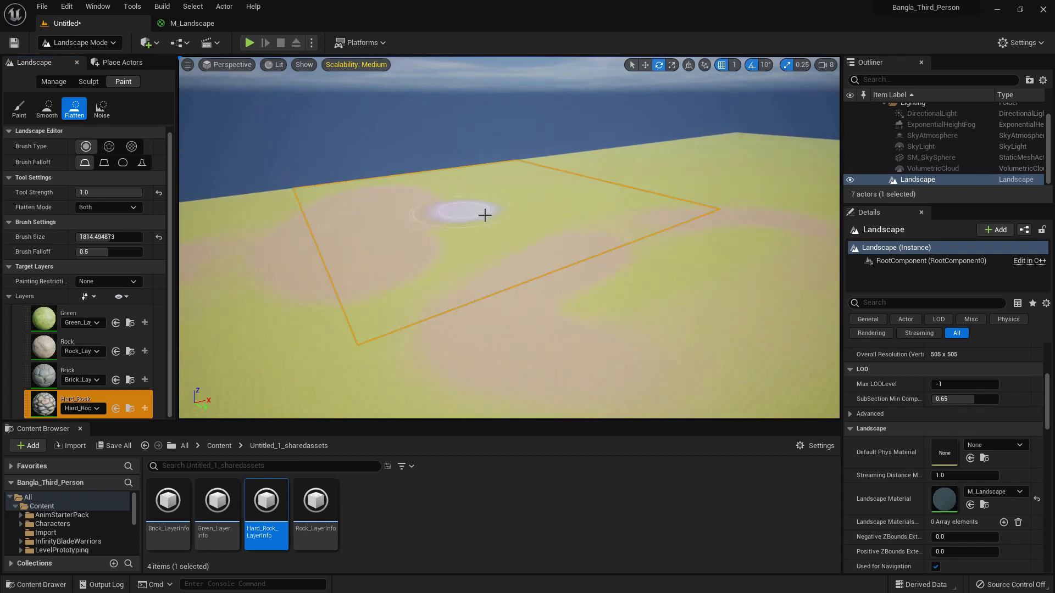
scroll(557, 257, up, 3)
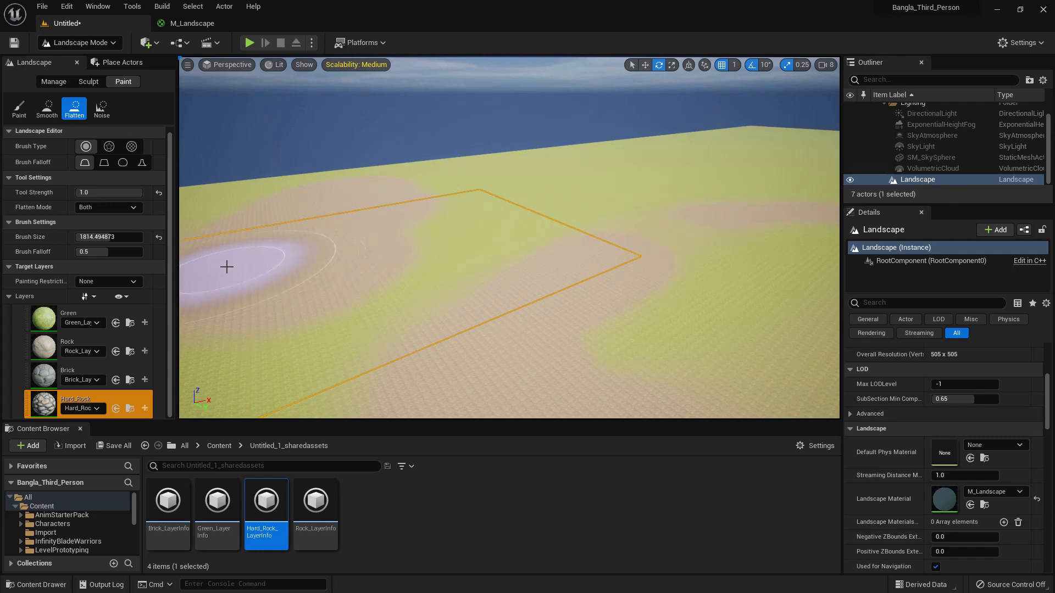
- Flatten the Green layer's blend with several strokes over the distant rock patches
click(77, 316)
mouse_move(463, 220)
mouse_down()
mouse_move(365, 229)
mouse_move(369, 204)
mouse_up()
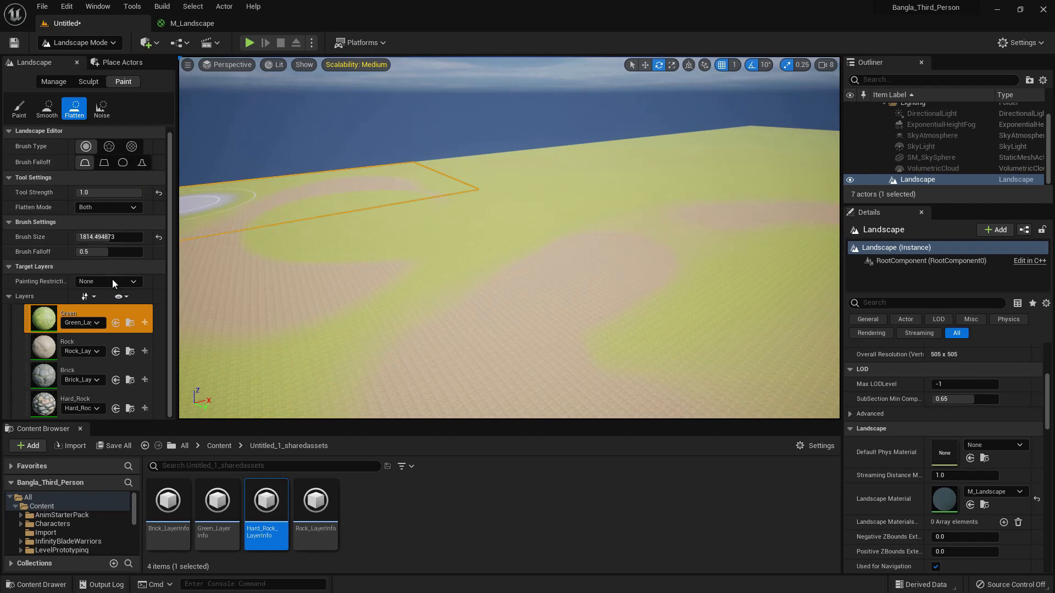
middle_drag(491, 212, 420, 234)
mouse_move(504, 211)
mouse_down()
mouse_move(473, 214)
mouse_move(486, 179)
mouse_move(512, 201)
mouse_up()
middle_drag(512, 201, 511, 171)
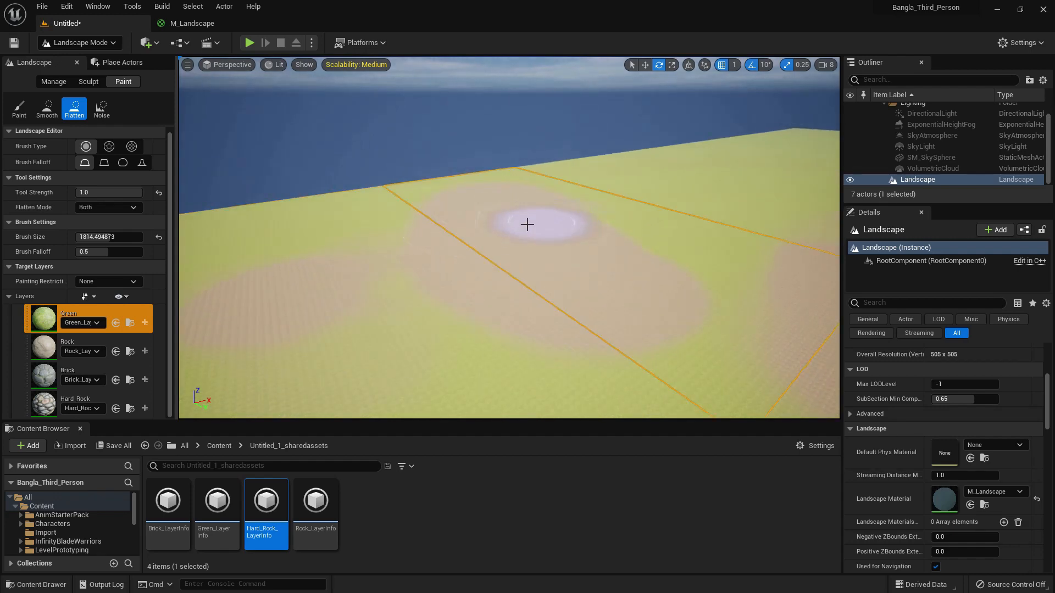
mouse_move(637, 229)
mouse_down()
mouse_move(718, 184)
mouse_move(565, 261)
mouse_move(554, 225)
mouse_move(577, 257)
mouse_move(651, 211)
mouse_up()
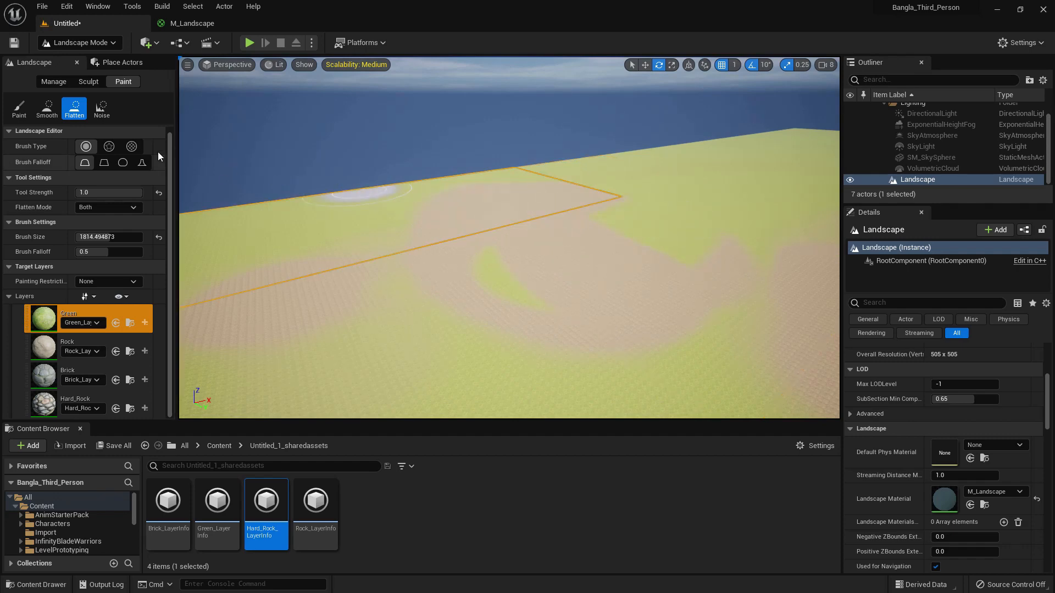
- Use the Noise paint tool with the Green layer over the distant rock area
click(102, 108)
mouse_move(596, 202)
mouse_down()
mouse_move(559, 234)
mouse_move(516, 207)
mouse_move(565, 227)
mouse_up()
scroll(565, 227, up, 2)
right_drag(572, 209, 564, 213)
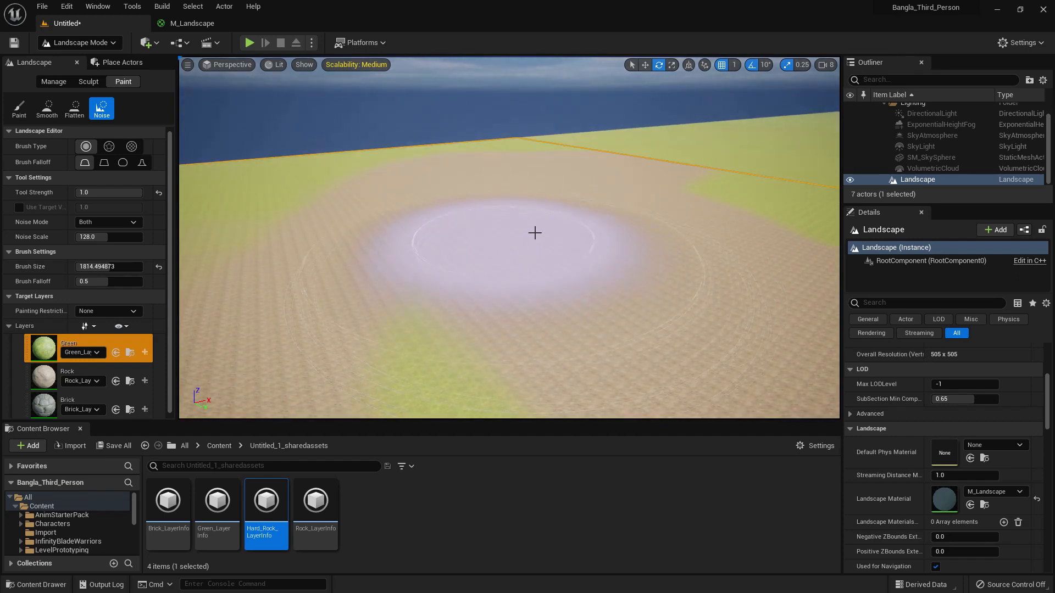
right_drag(660, 187, 676, 185)
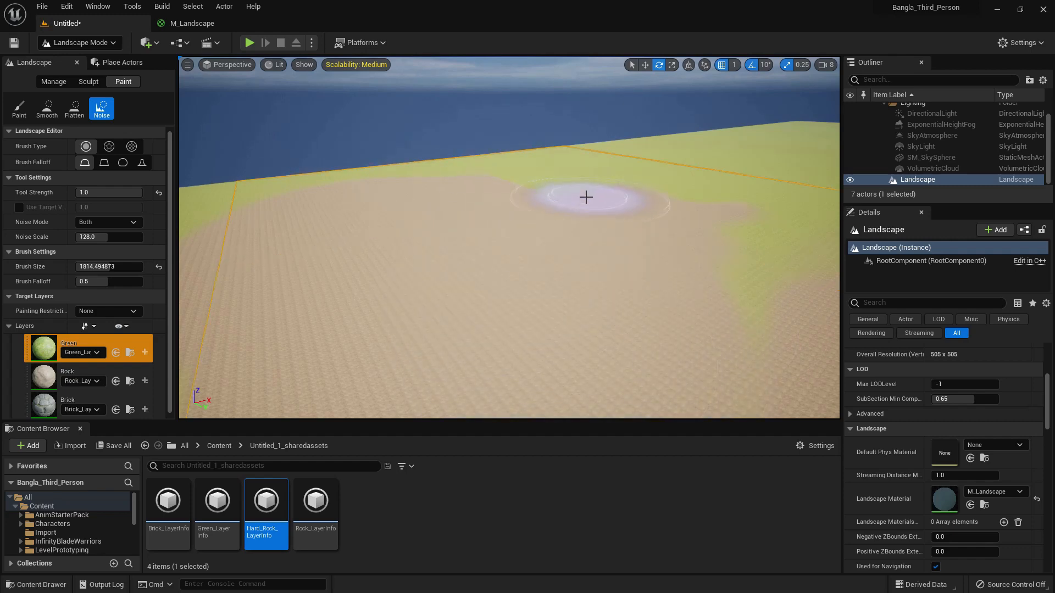
right_drag(589, 226, 591, 228)
drag(591, 229, 508, 330)
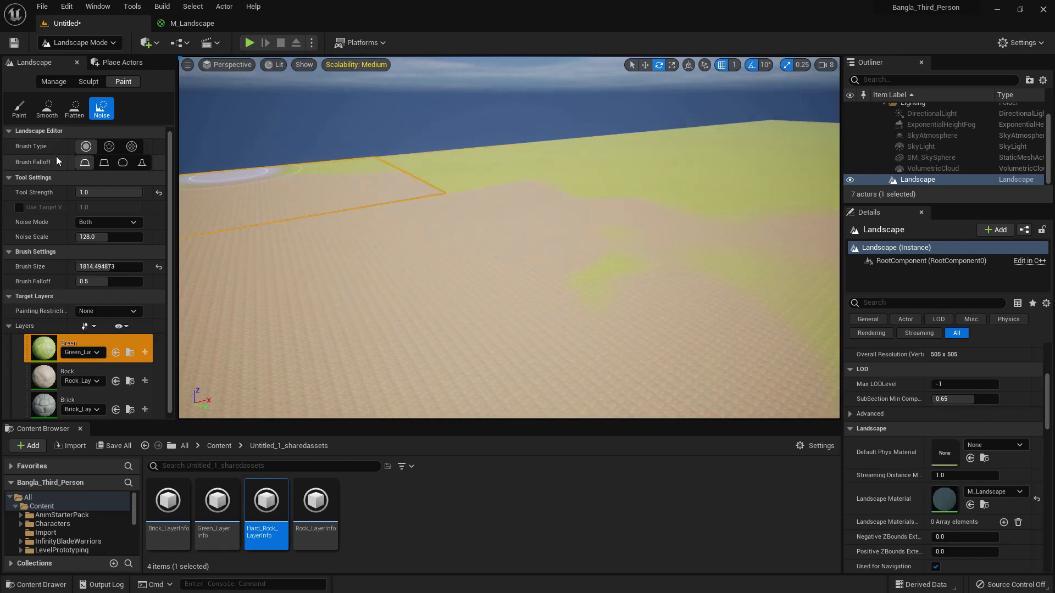
- Switch the Noise tool to the alpha brush type and stroke the Green layer over the rock area's edge
click(109, 146)
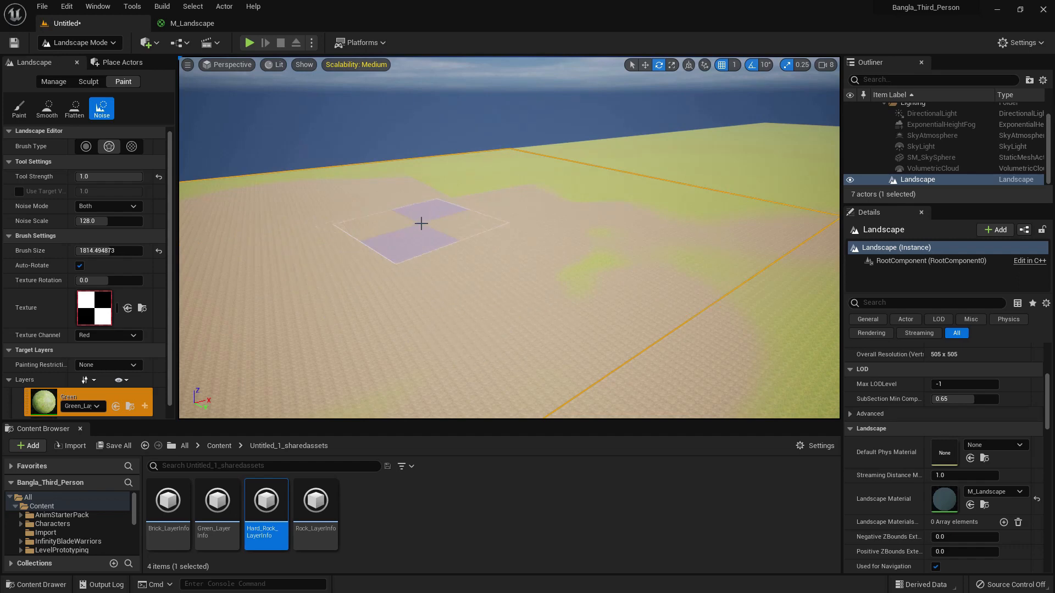
middle_drag(421, 223, 494, 204)
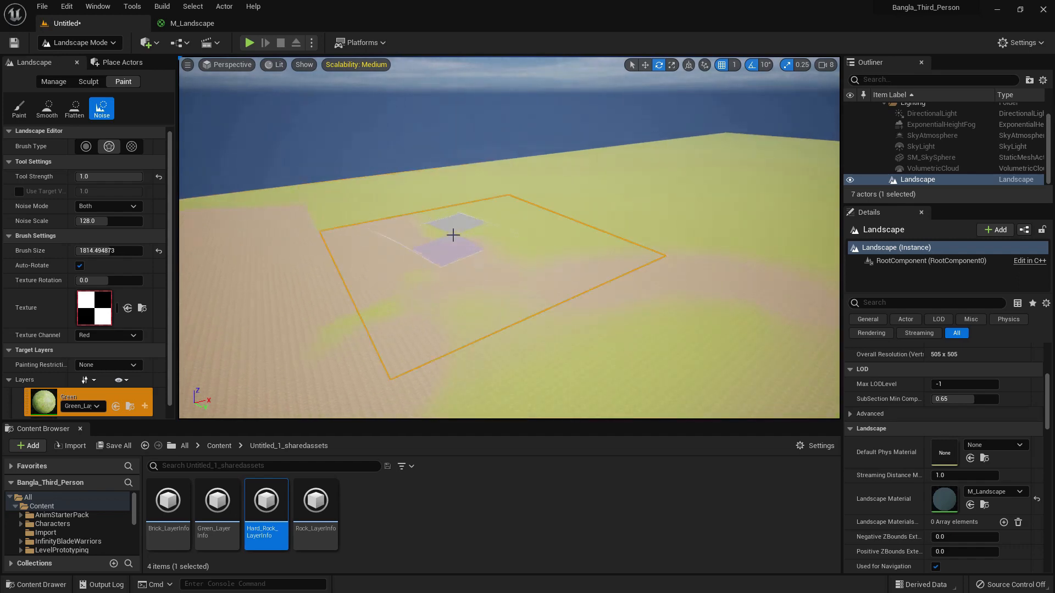
- Paint Hard_Rock noise patches on the open grass with the alpha brush
scroll(54, 399, down, 3)
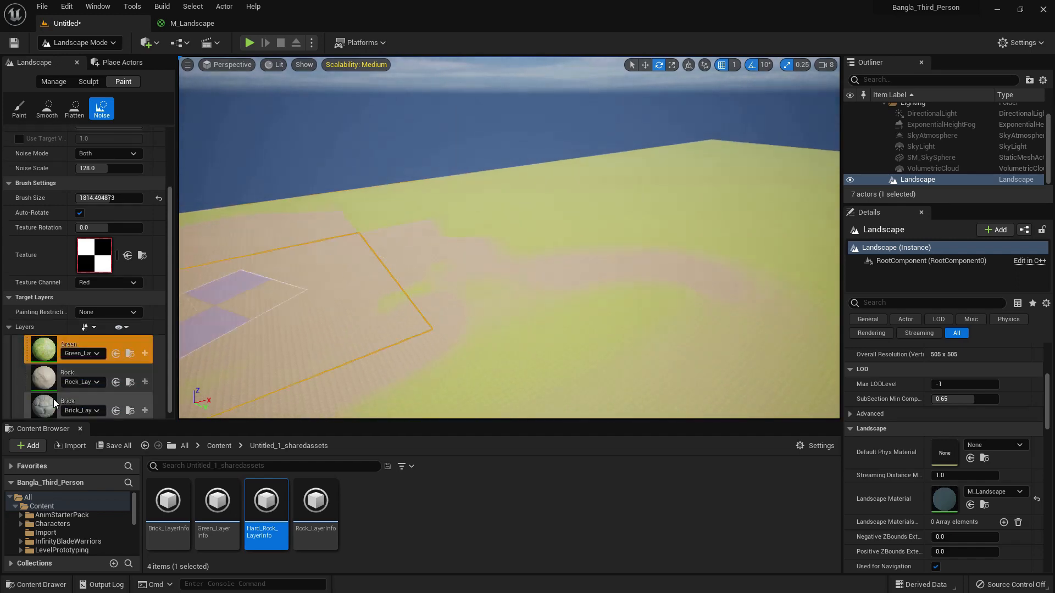
click(47, 414)
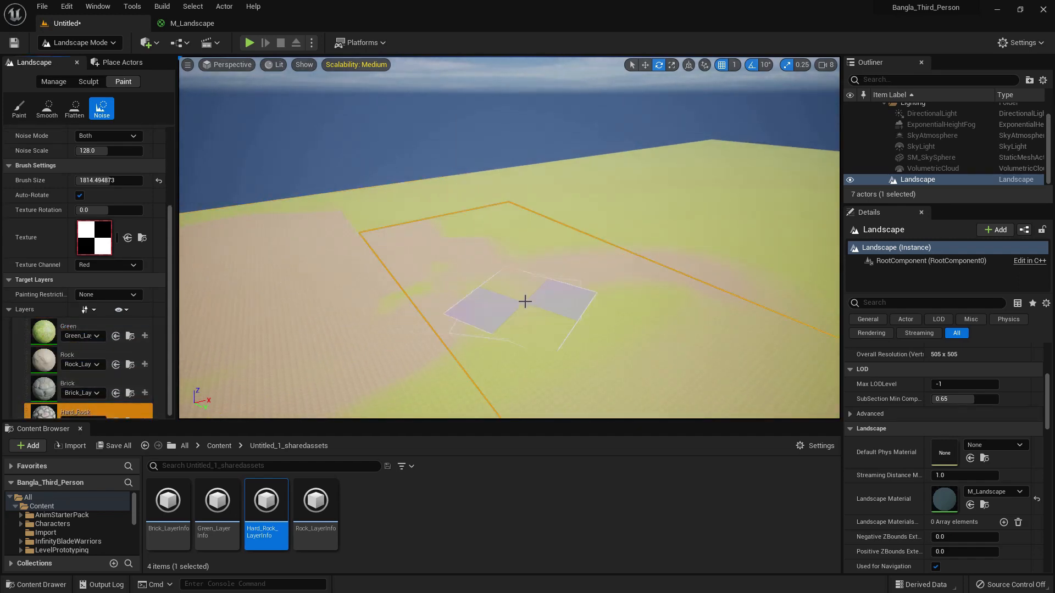
middle_drag(526, 299, 582, 281)
mouse_move(665, 256)
mouse_down()
mouse_move(598, 259)
mouse_move(665, 229)
mouse_up()
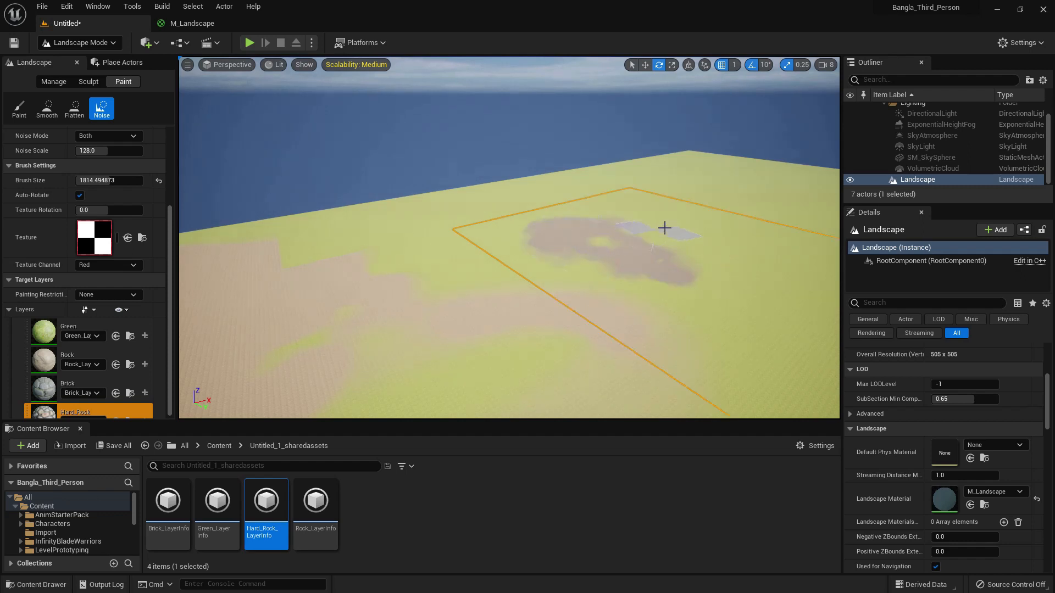
middle_drag(676, 234, 599, 280)
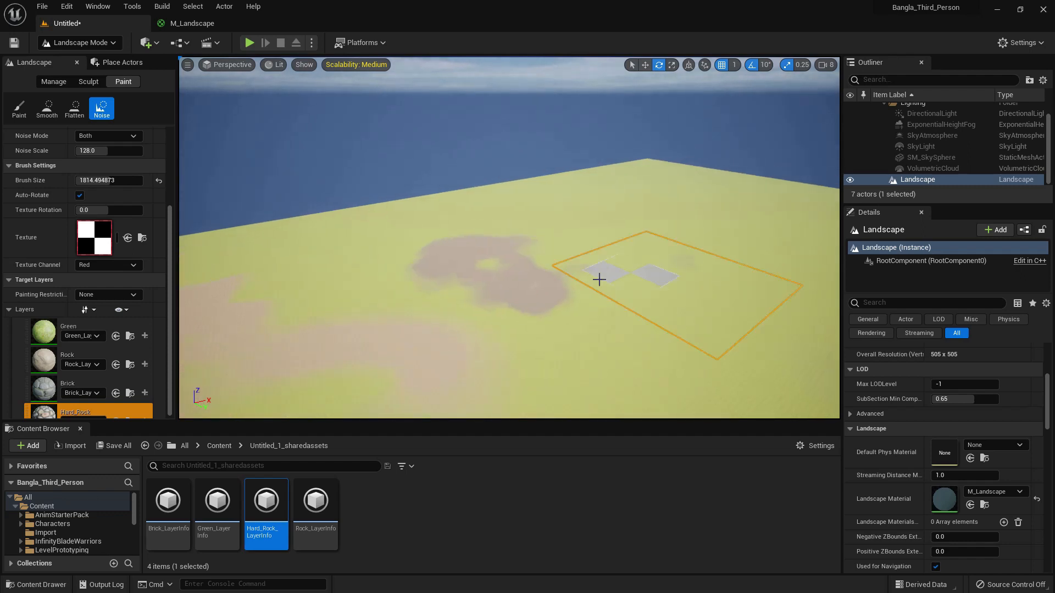
mouse_move(682, 284)
mouse_down()
mouse_move(617, 290)
mouse_move(638, 287)
mouse_up()
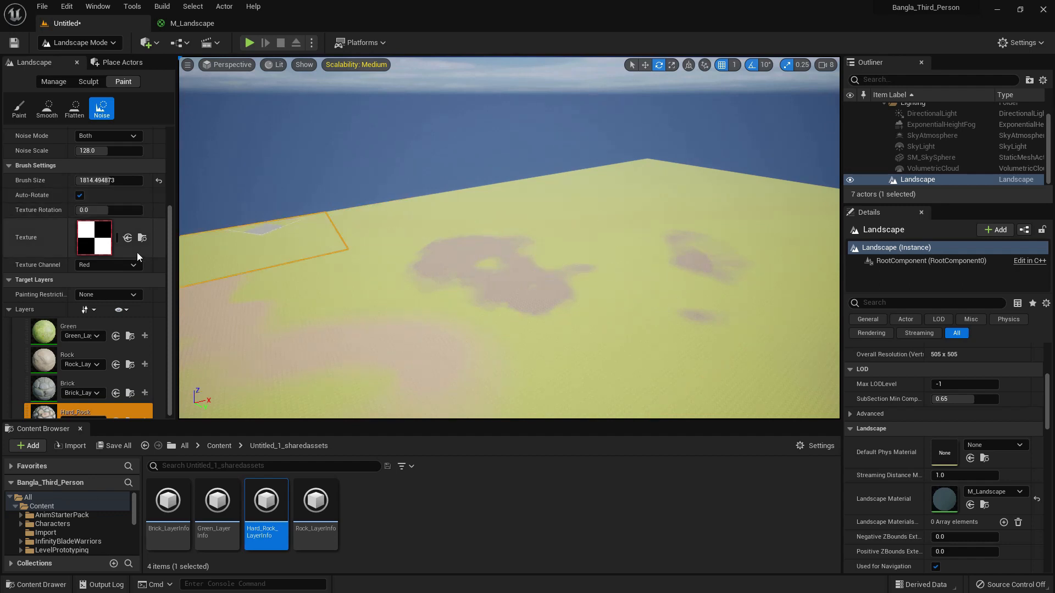
- Switch to the pattern brush type and paint checkered Hard_Rock patches on the nearby grass
scroll(125, 245, up, 3)
middle_drag(533, 311, 582, 324)
mouse_move(572, 351)
mouse_down()
mouse_move(621, 313)
mouse_move(575, 276)
mouse_move(577, 304)
mouse_move(489, 299)
mouse_up()
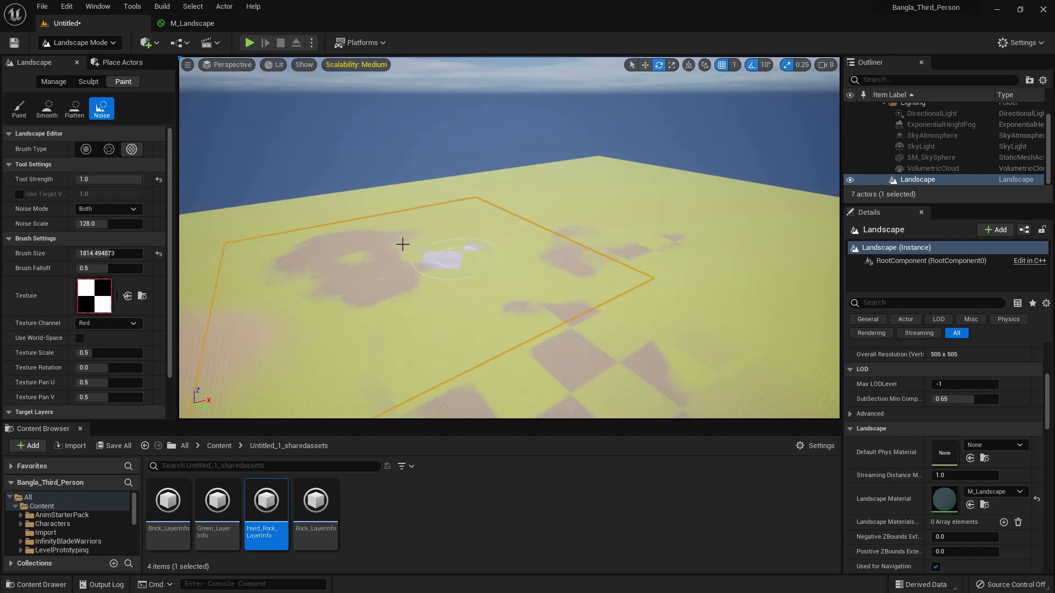
- Reset the tool strength to 0.3 and extend the large Hard_Rock patch with the circle brush
click(160, 178)
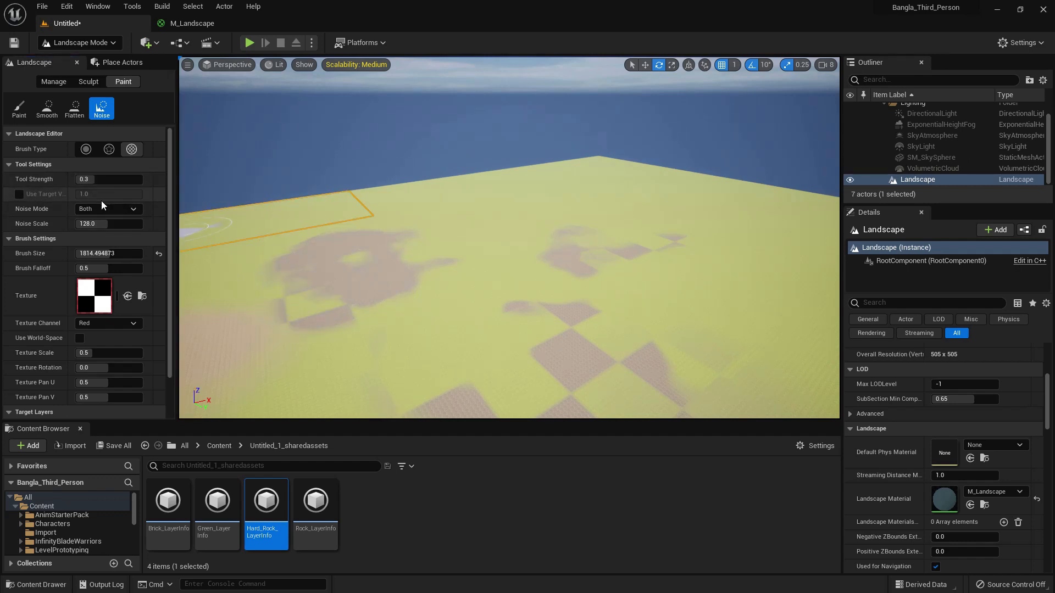
click(86, 149)
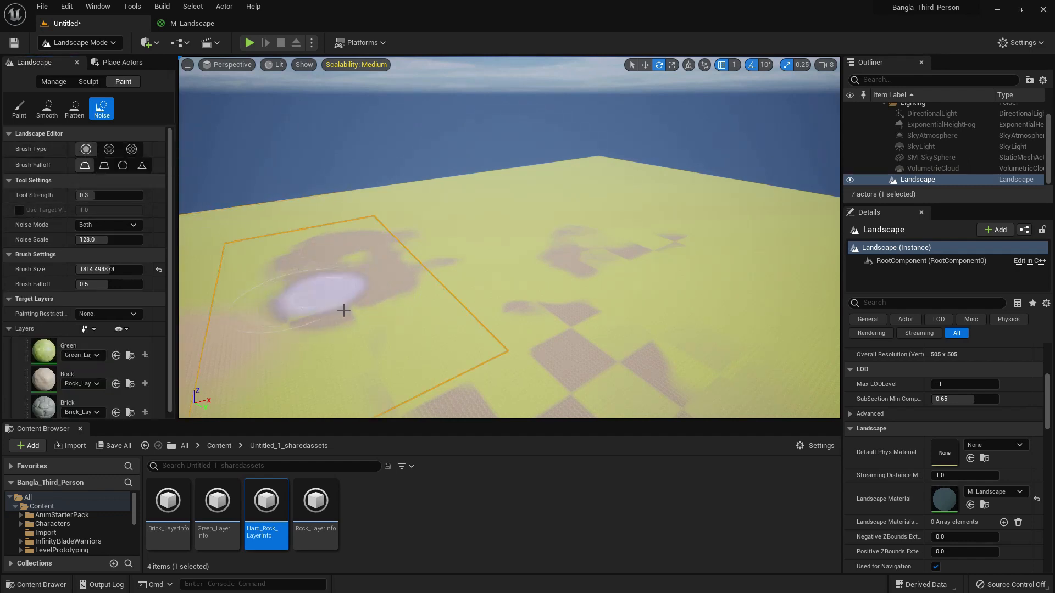
mouse_move(369, 267)
mouse_down()
mouse_move(358, 308)
mouse_move(347, 299)
mouse_move(325, 318)
mouse_move(384, 317)
mouse_up()
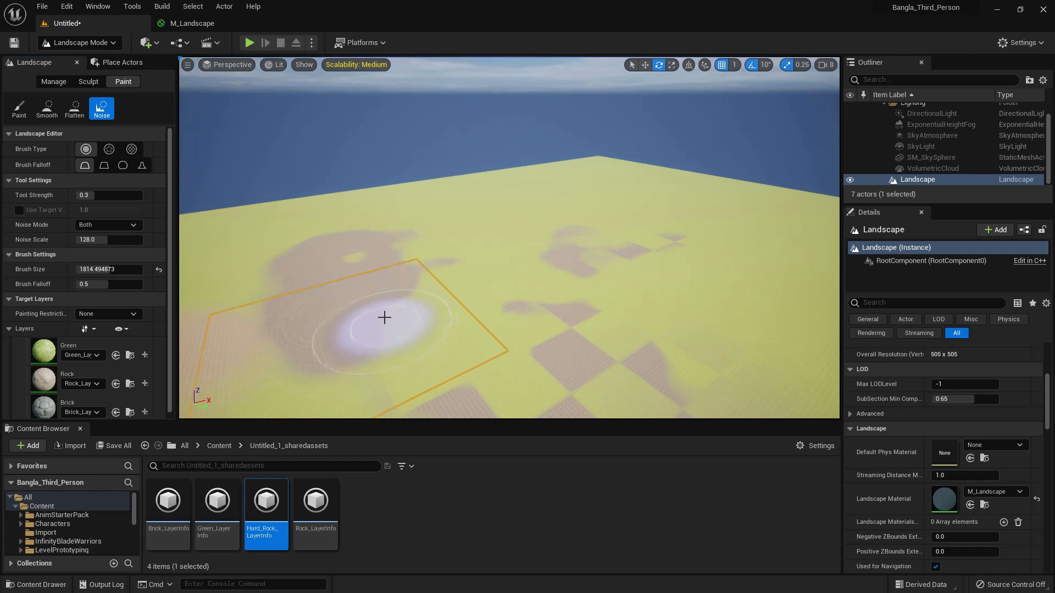
- Select the Green layer, set the Noise Mode to Add, and paint over the large Hard_Rock patch
click(118, 227)
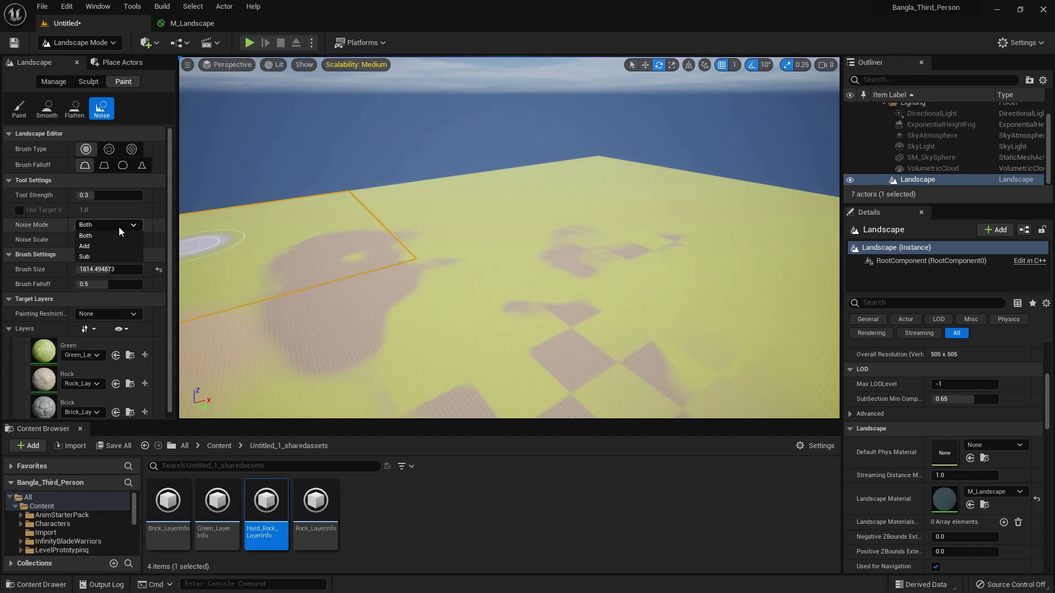
click(118, 227)
click(102, 347)
click(88, 229)
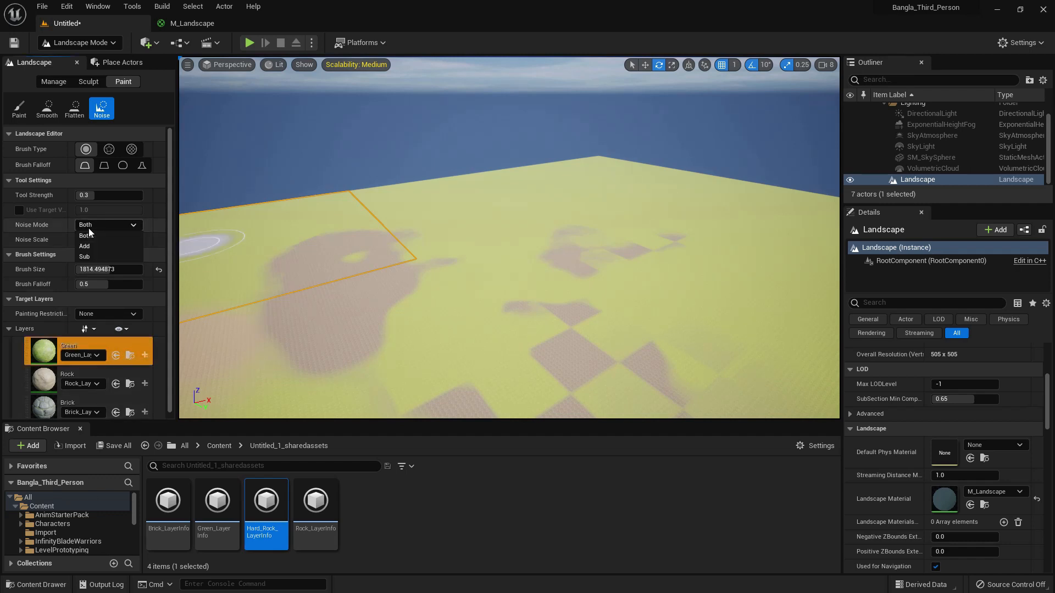
click(94, 246)
middle_drag(305, 323, 302, 324)
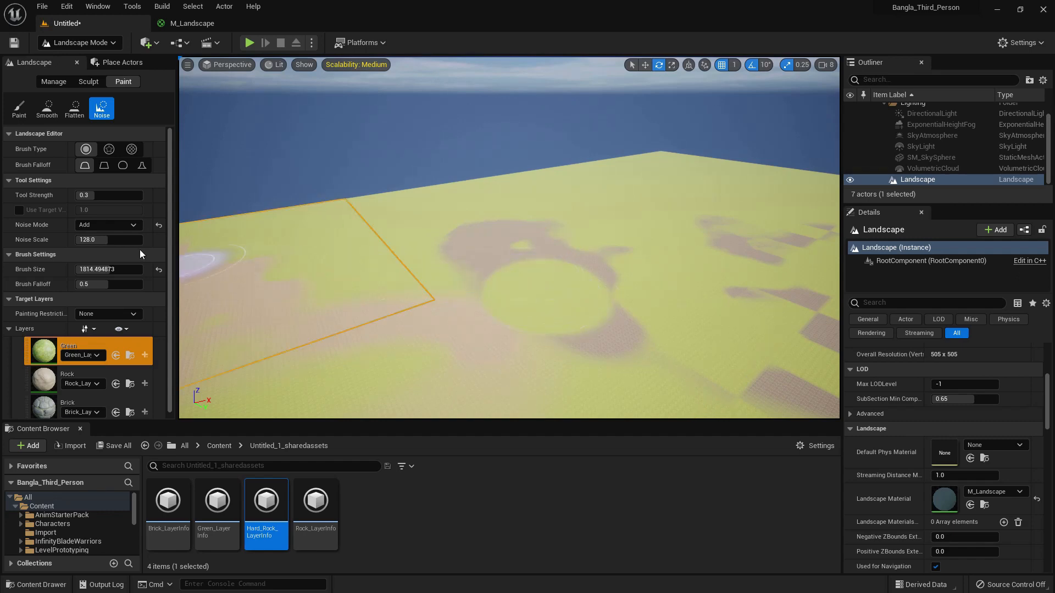
- Set the Noise Mode to Sub and paint the Green layer away over the large Hard_Rock patch
click(106, 256)
mouse_move(582, 293)
mouse_down()
mouse_move(528, 287)
mouse_move(570, 301)
mouse_move(532, 289)
mouse_up()
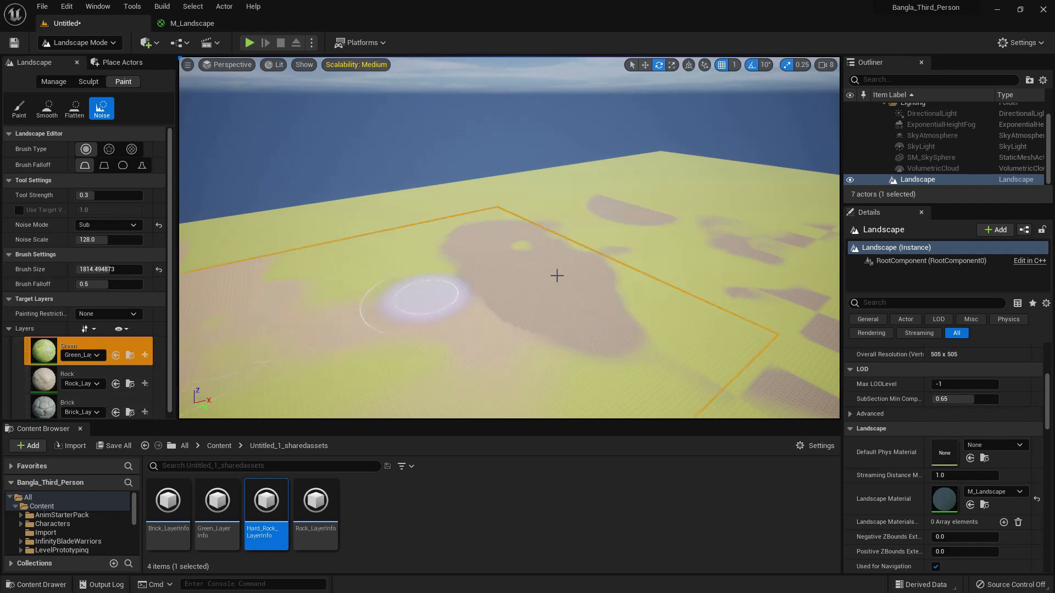
- Reduce the brush size to about 743.38 for the Noise tool
scroll(126, 259, down, 2)
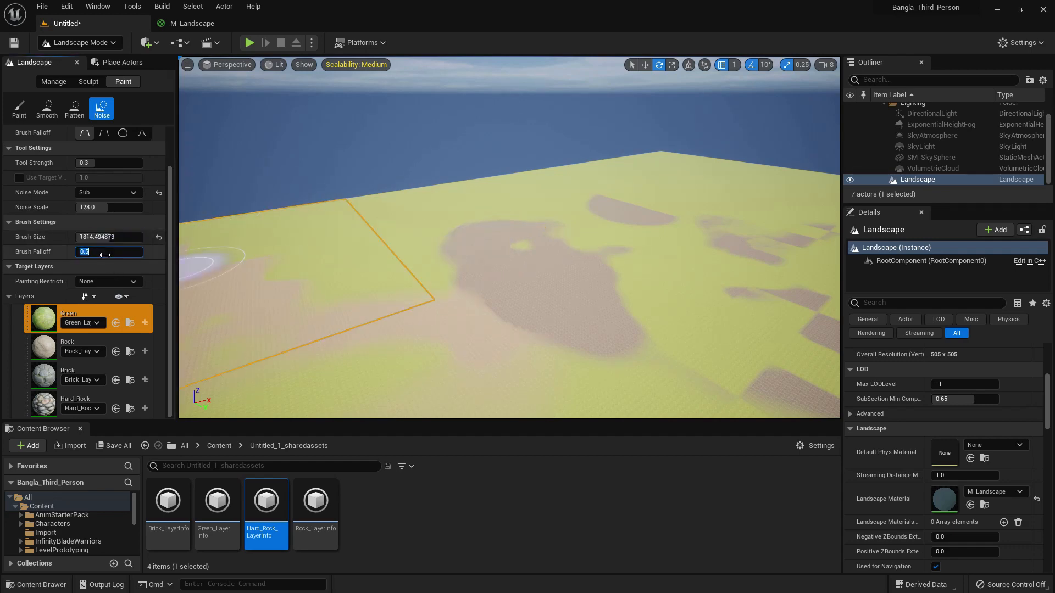
mouse_move(94, 238)
mouse_down()
mouse_move(159, 237)
mouse_move(90, 238)
mouse_up()
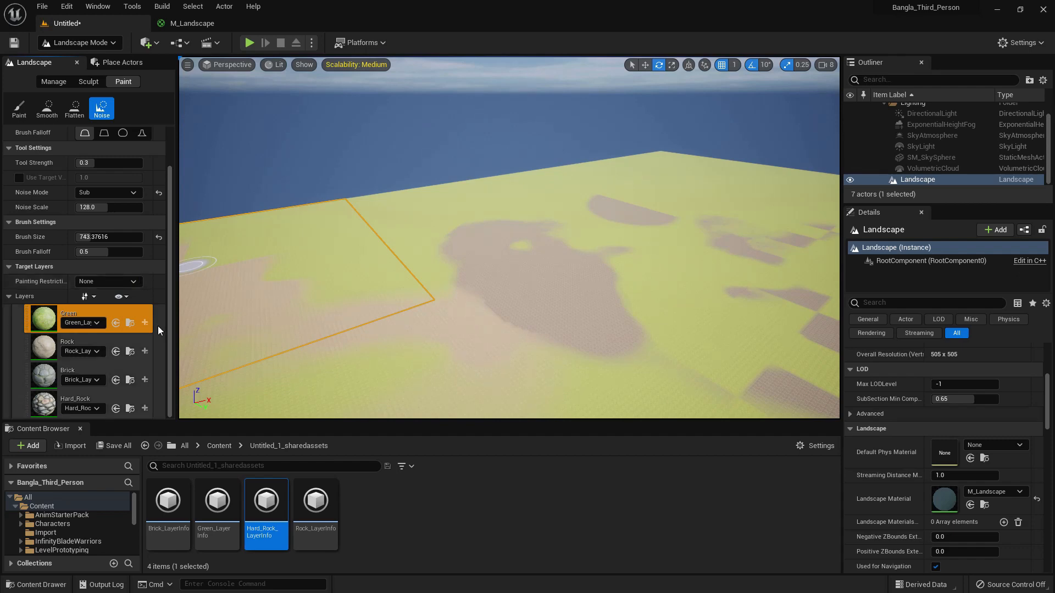
scroll(158, 325, up, 2)
middle_drag(339, 293, 354, 308)
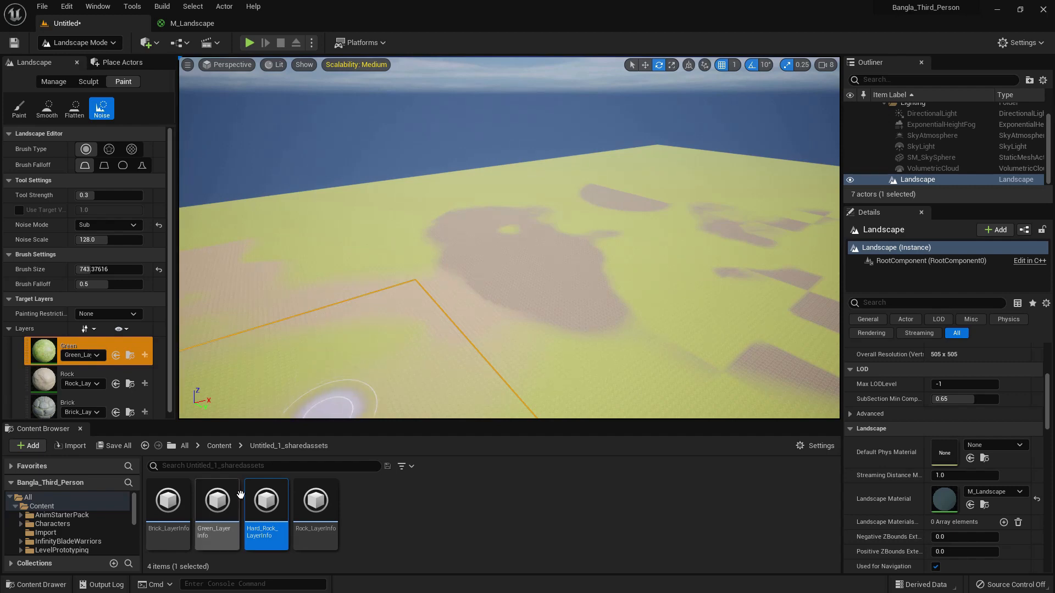
- Create a material instance from M_Landscape in the Content folder
click(40, 506)
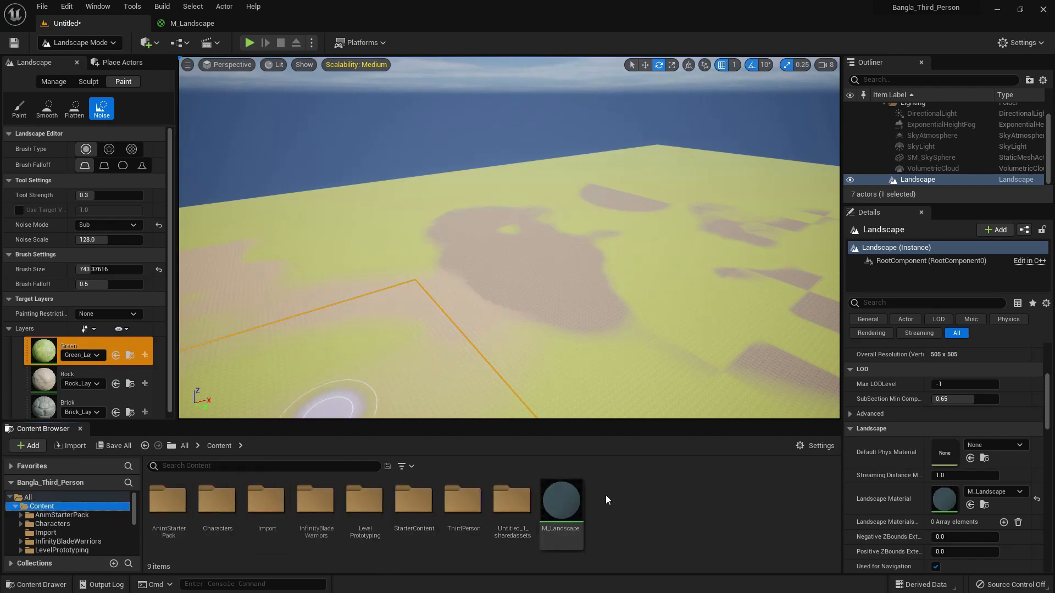
mouse_move(565, 501)
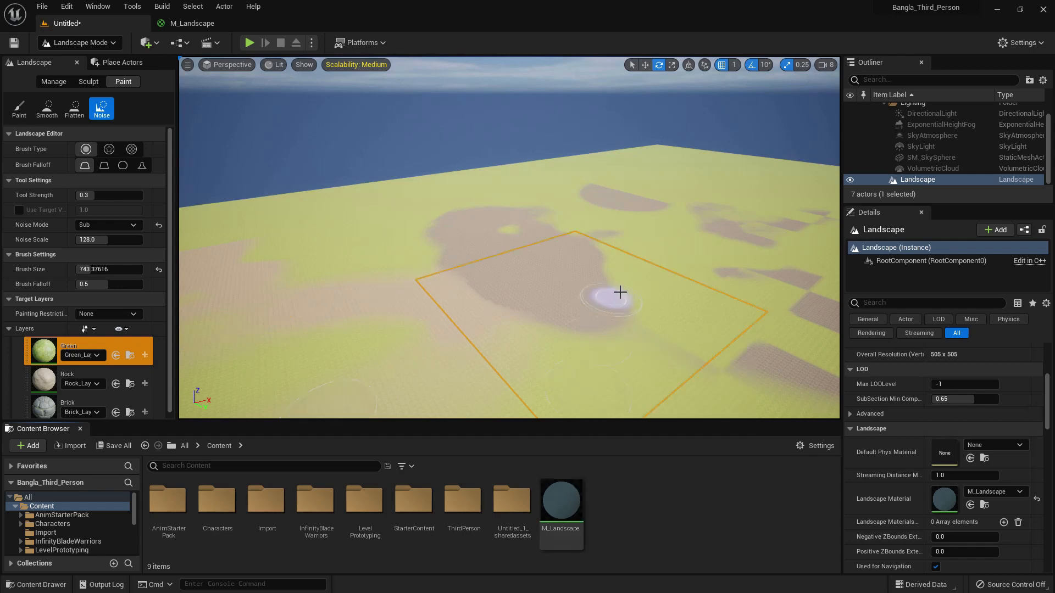
right_click(556, 514)
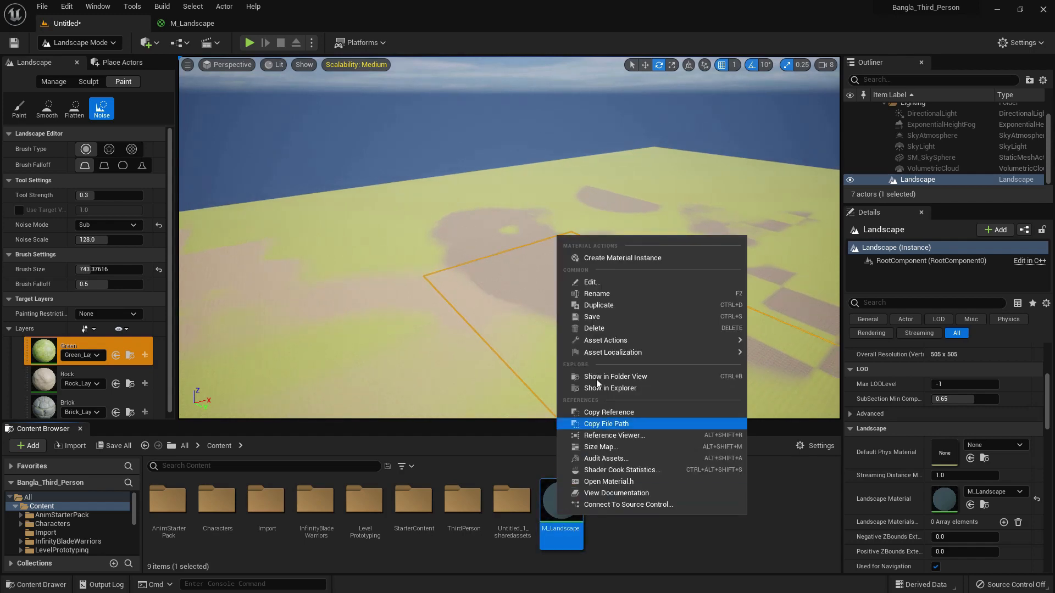
click(619, 259)
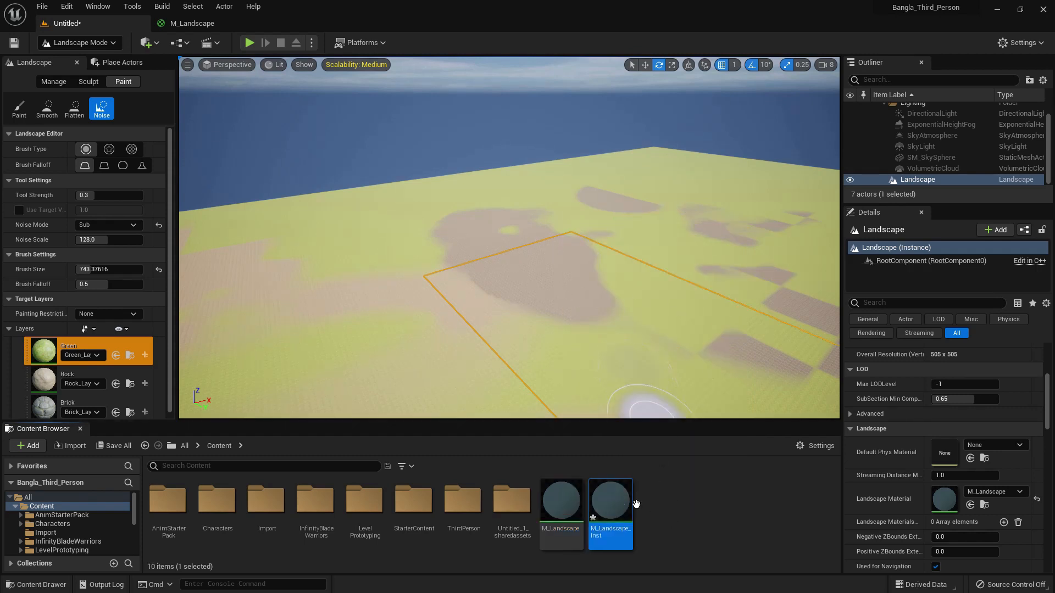
- In Select mode, assign M_Landscape_Inst as the landscape's Landscape Material and open the instance for editing
click(91, 42)
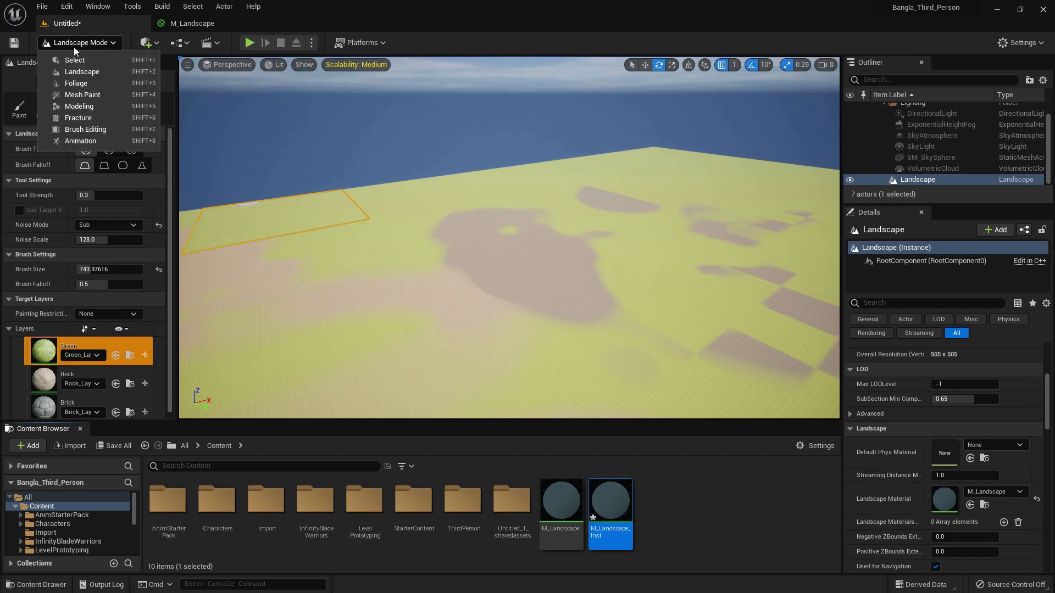
click(73, 53)
scroll(982, 461, down, 2)
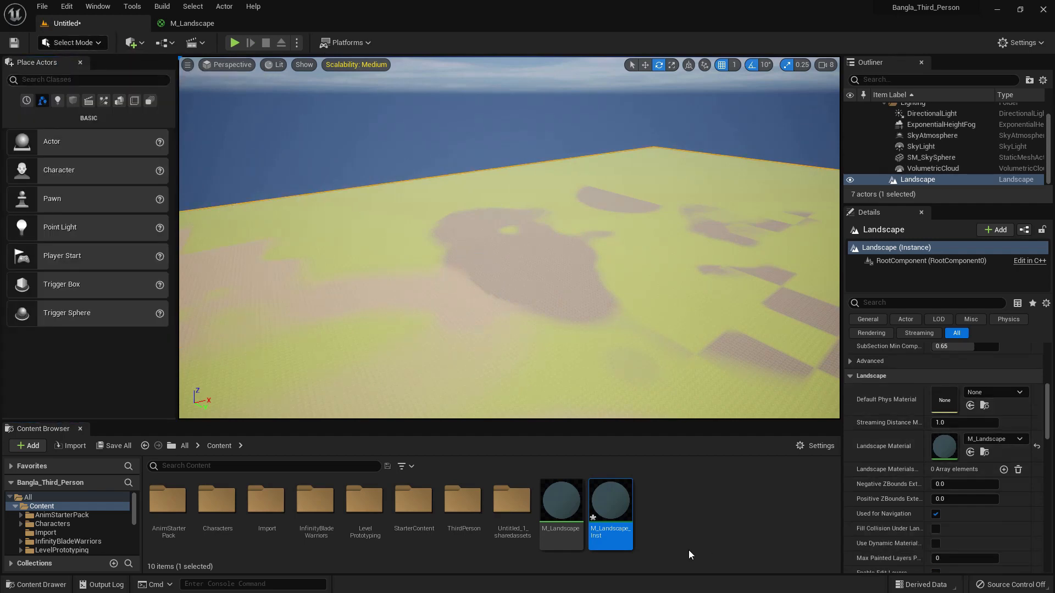
drag(621, 512, 944, 446)
double_click(607, 517)
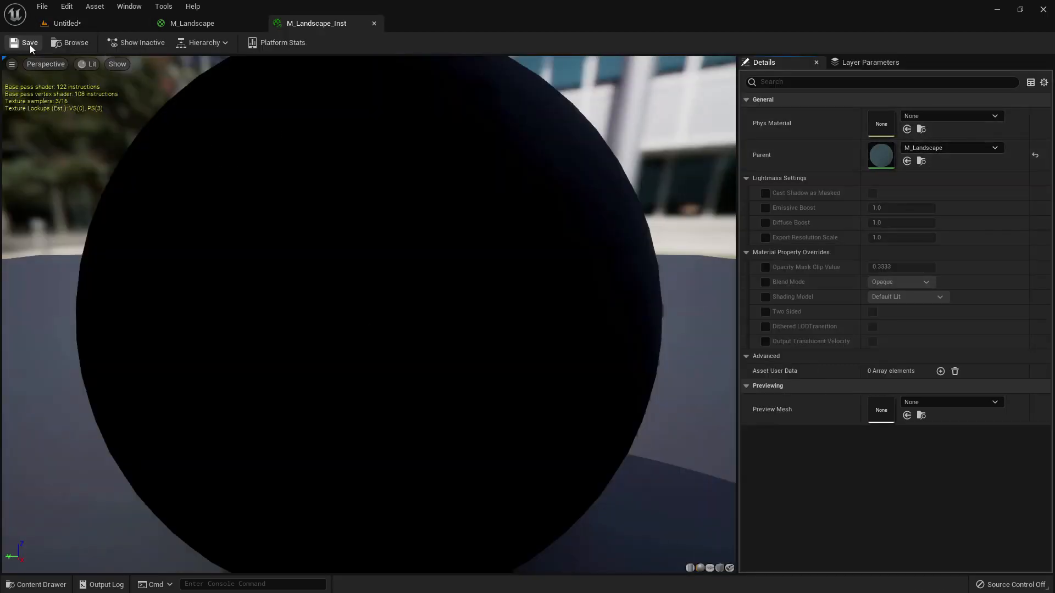
- Add a TextureSampleParameter2D named Grass to the M_Landscape graph and place it beside the grass Texture Sample
click(211, 28)
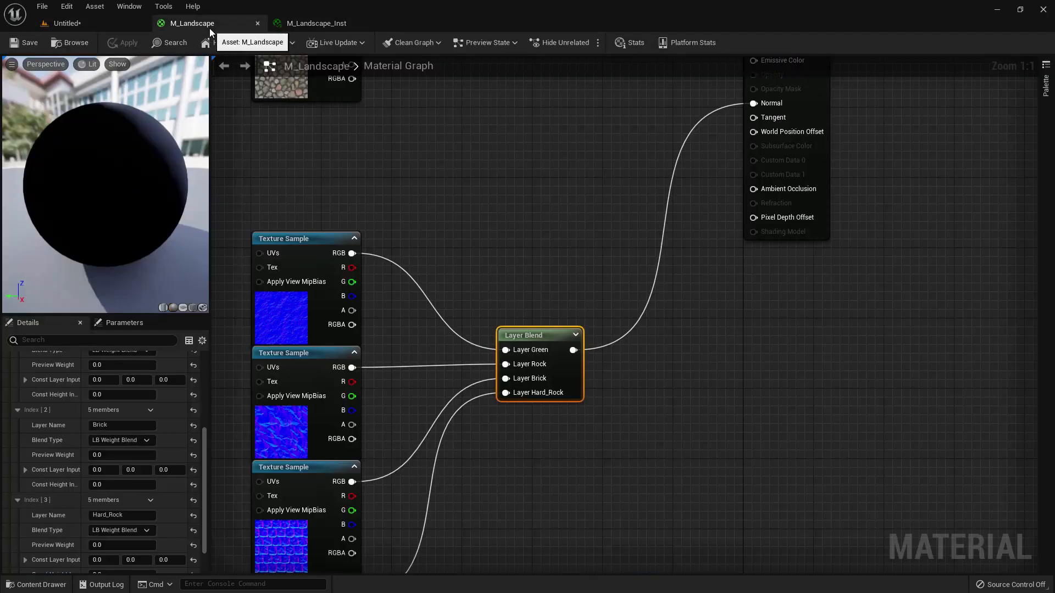
right_drag(519, 276, 617, 443)
right_drag(589, 207, 683, 428)
right_drag(617, 250, 656, 377)
right_drag(446, 231, 479, 235)
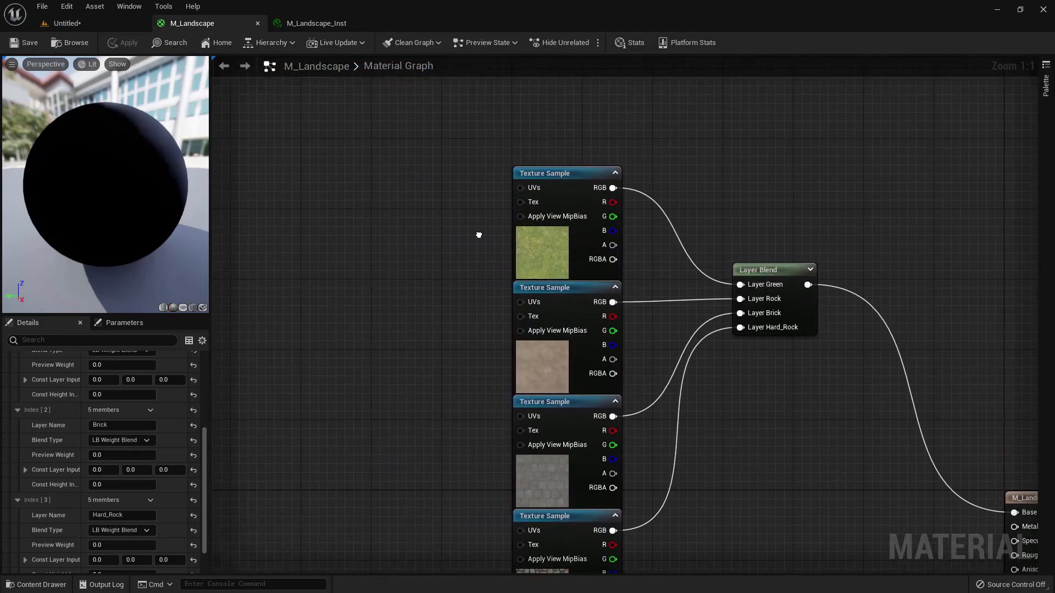
right_click(438, 236)
text(te)
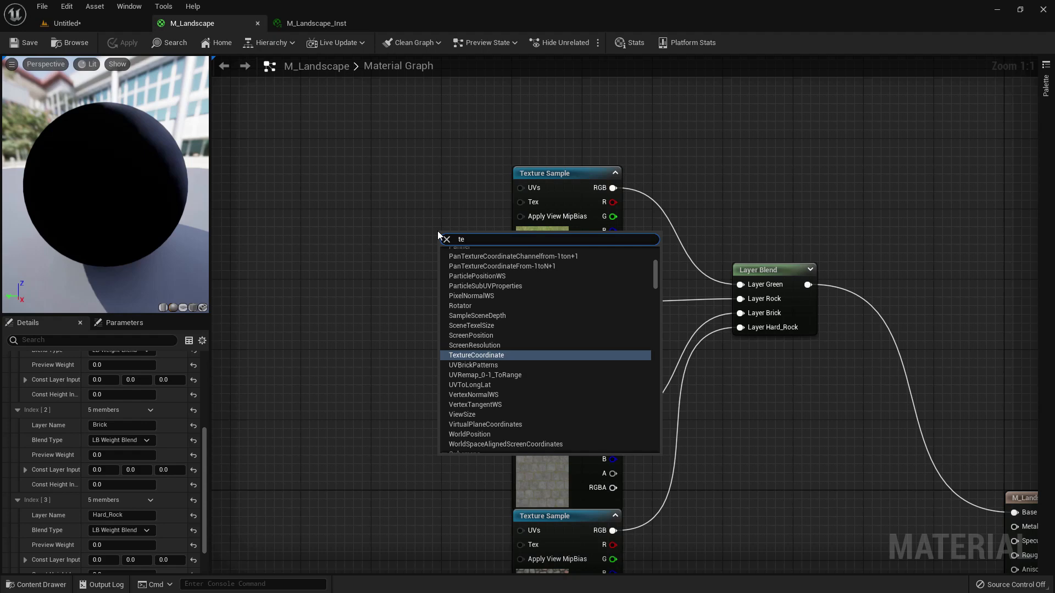
text(xture param)
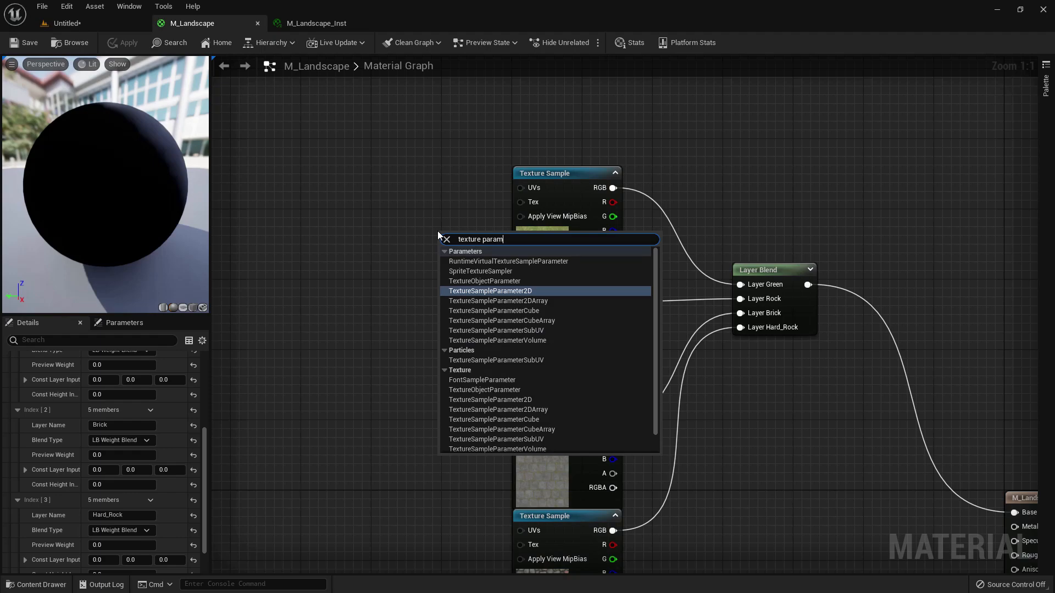
key(Return)
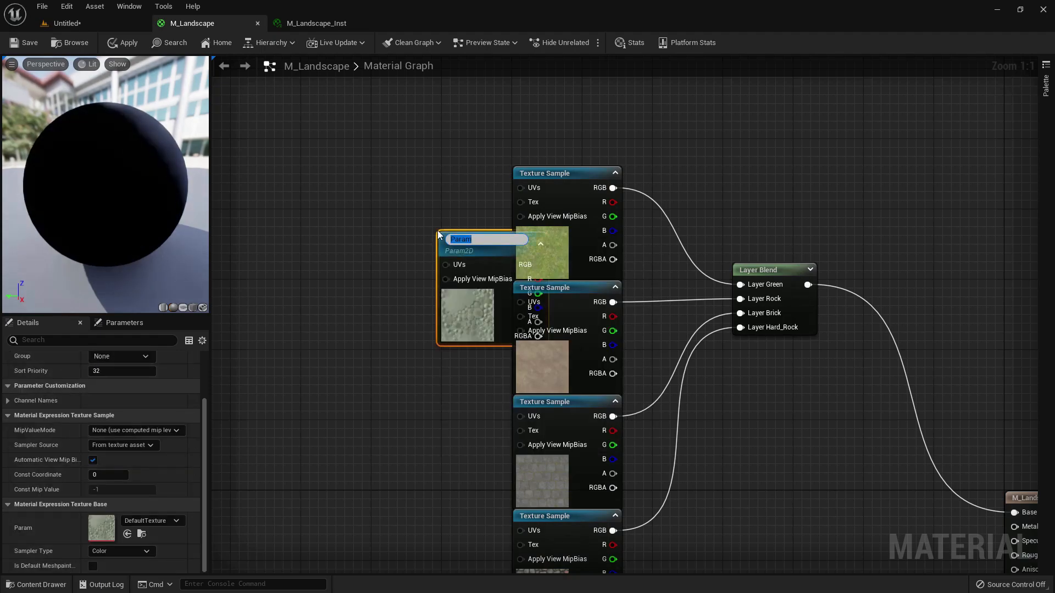
text(Grass)
key(Return)
drag(473, 311, 407, 238)
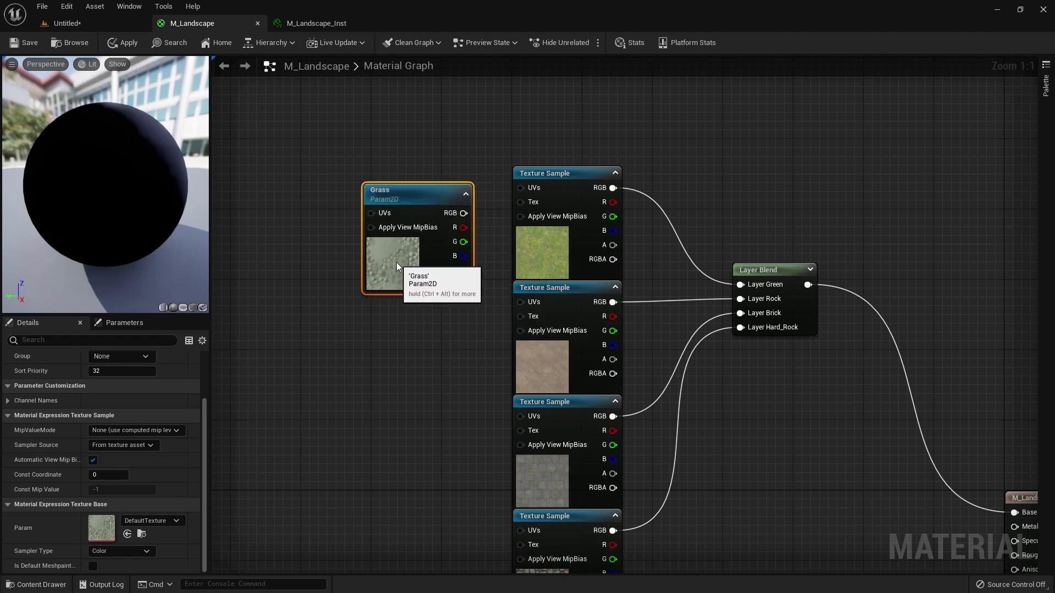
- Copy the grass Texture Sample's texture to the Grass parameter and move the Layer Green connection to the parameter's RGB output
click(519, 258)
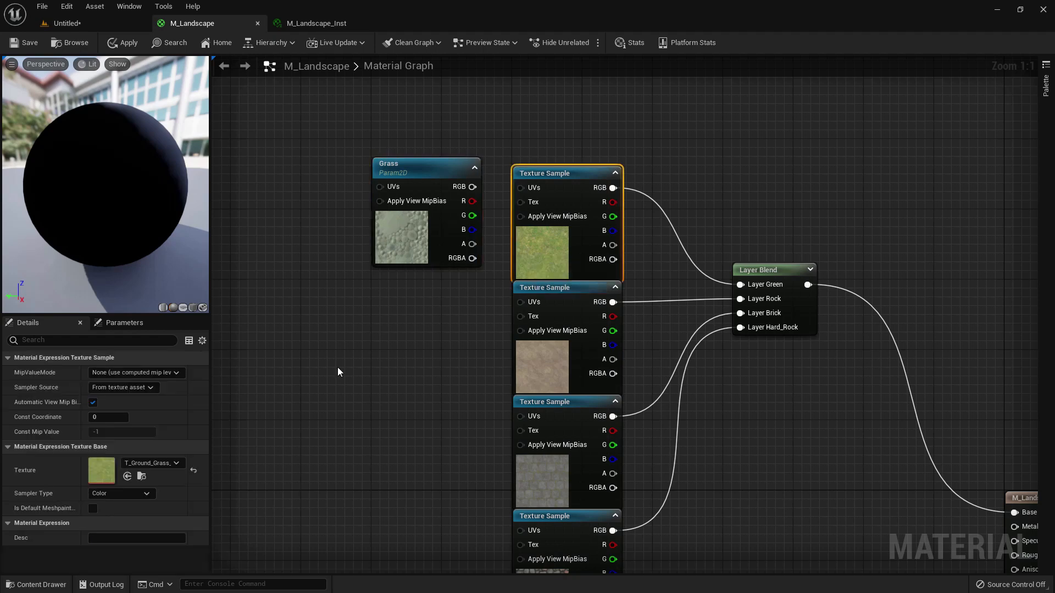
right_click(107, 468)
click(132, 476)
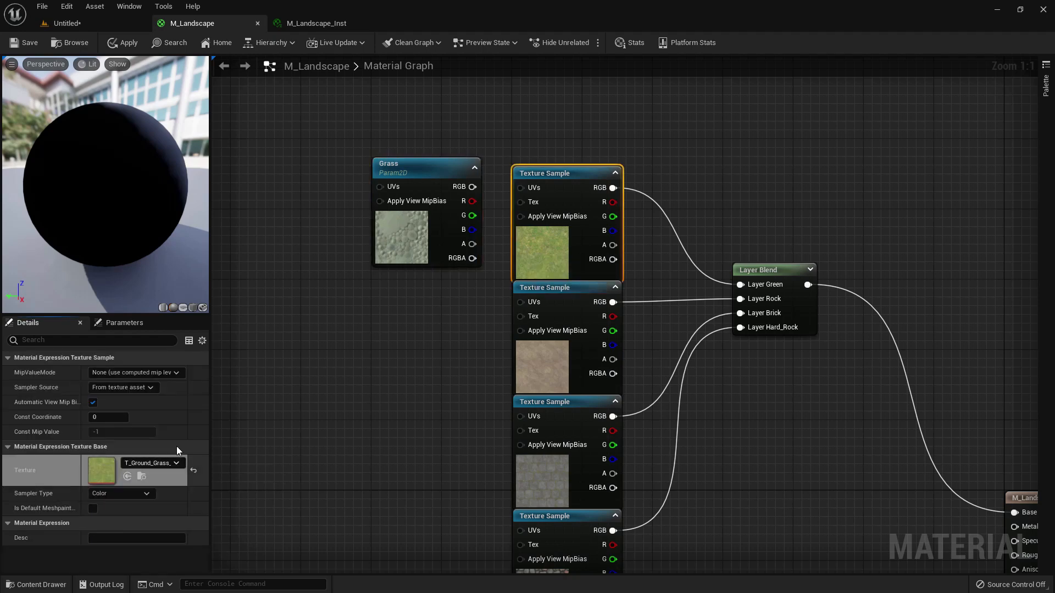
click(401, 240)
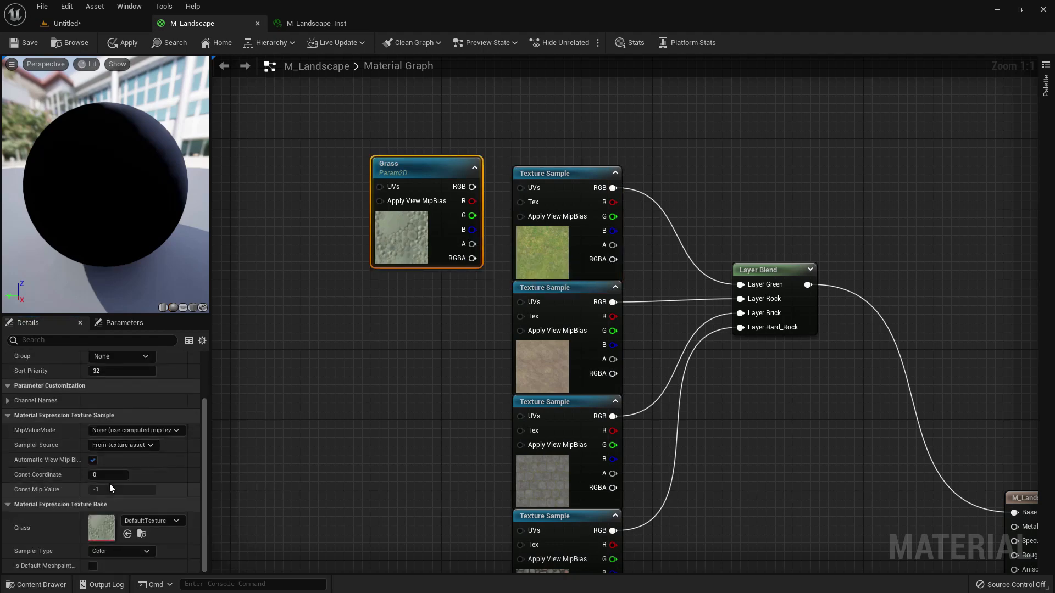
right_click(102, 527)
click(120, 547)
right_drag(471, 289, 436, 282)
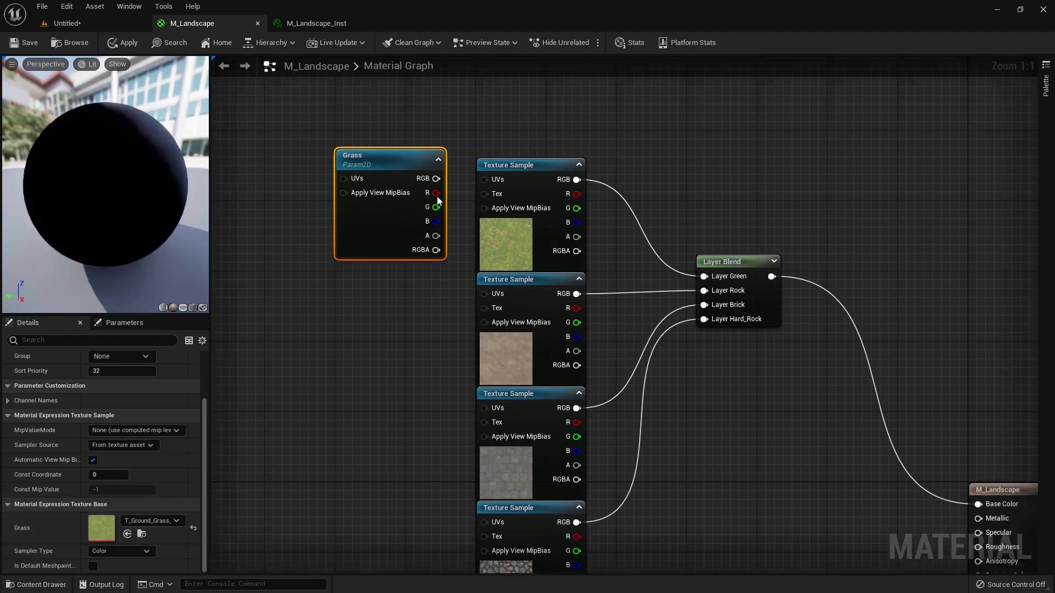
drag(502, 189, 436, 179)
- Paste a copy of the Grass parameter beside the normal-map samples and move the normal blend's Layer Green connection to its RGB output
right_drag(438, 331, 489, 279)
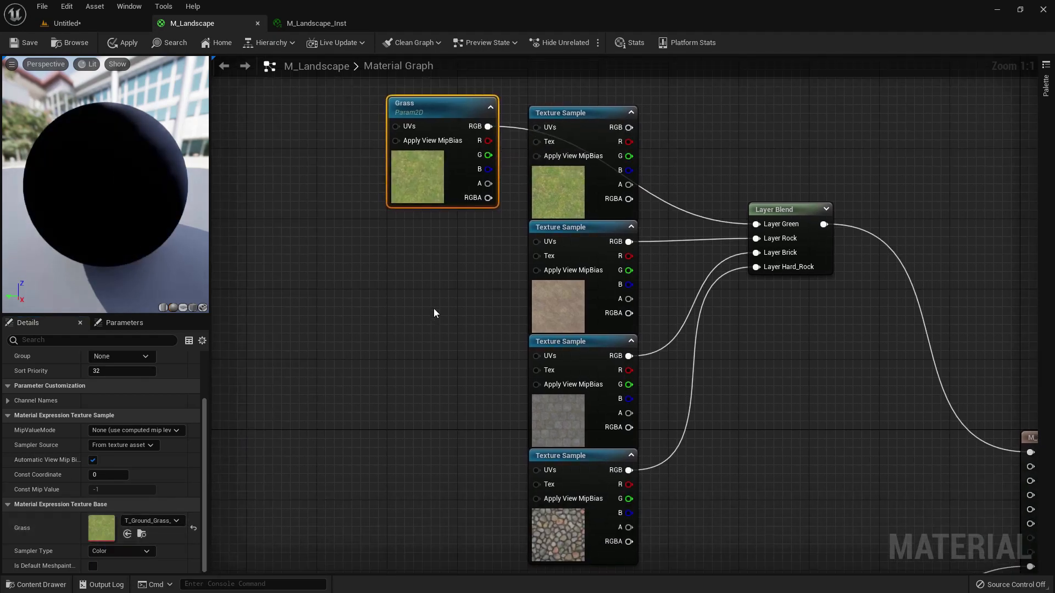
right_drag(434, 308, 432, 286)
mouse_move(429, 330)
right_down()
mouse_move(436, 245)
mouse_move(439, 322)
right_up()
click(431, 406)
key(ctrl+v)
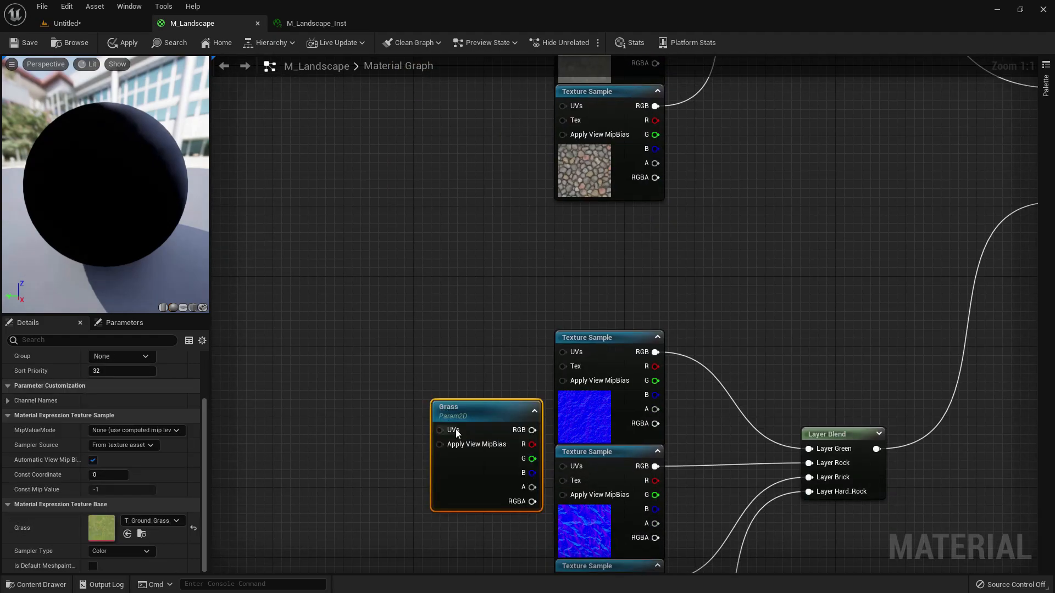
drag(464, 437, 429, 376)
ctrl+drag(655, 352, 497, 369)
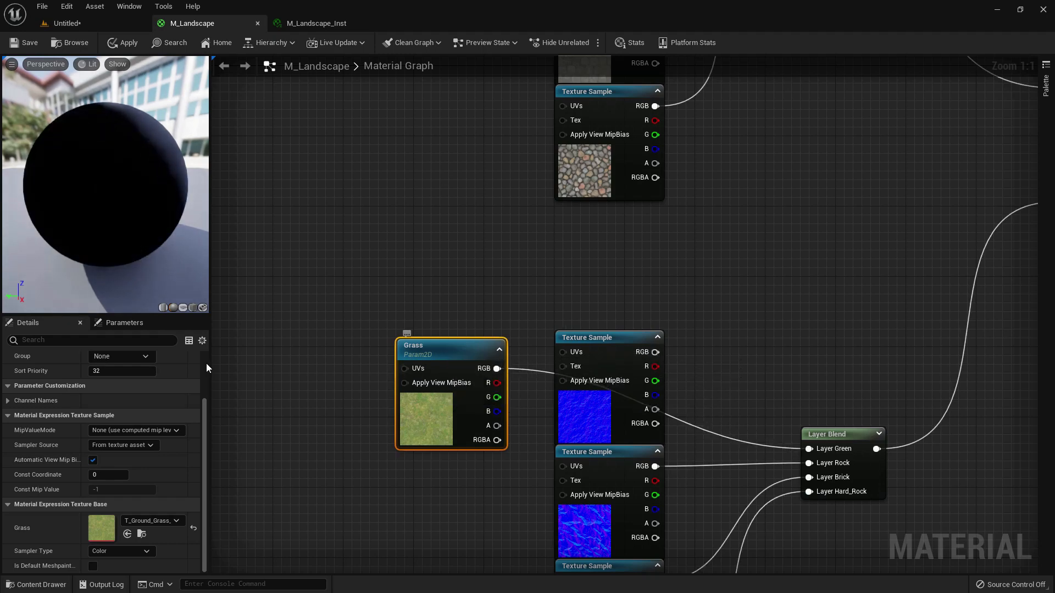
- Rename the copied parameter as Grass Normal and save the M_Landscape material
scroll(166, 424, up, 2)
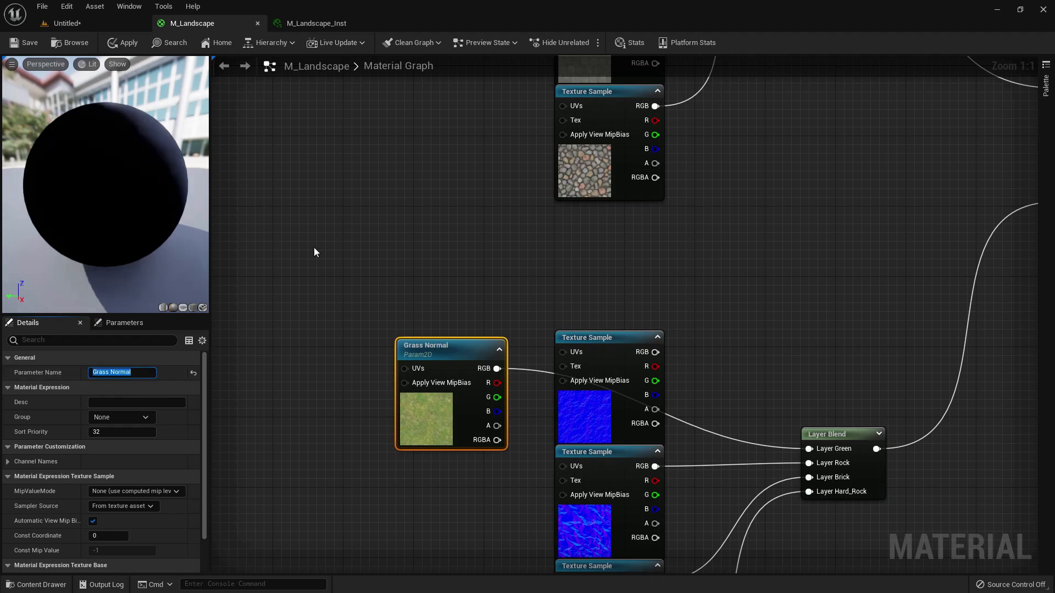
click(26, 42)
- Enable the Grass and Grass Normal texture parameter overrides in M_Landscape_Inst
click(308, 23)
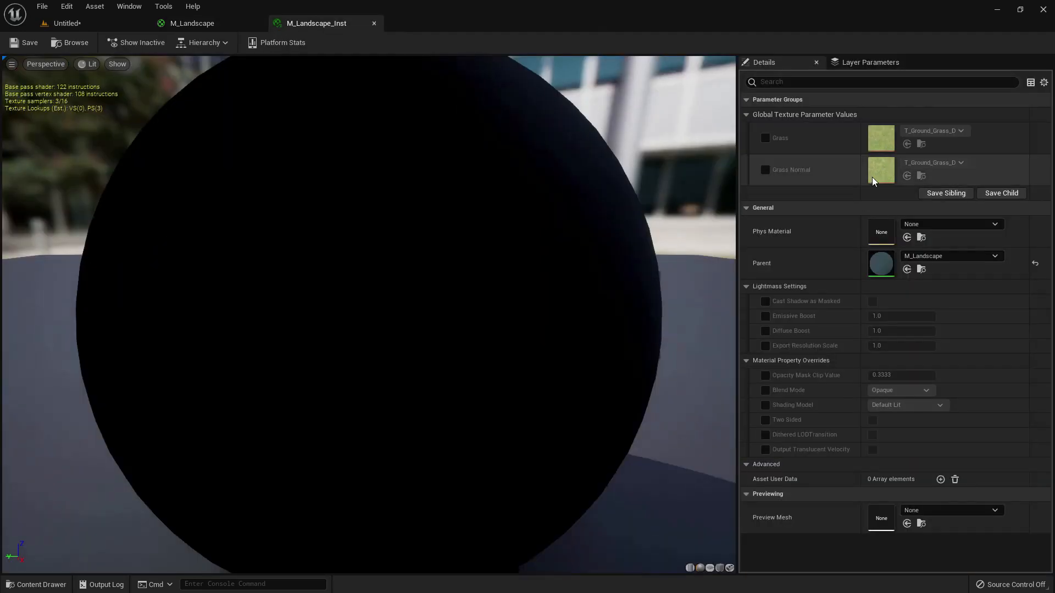
click(765, 138)
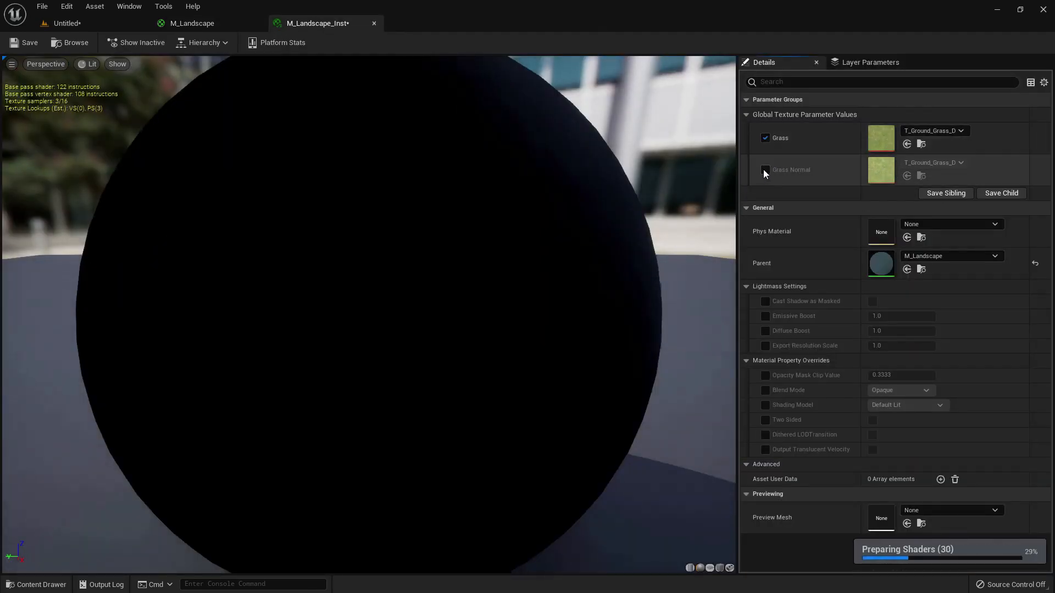
click(765, 170)
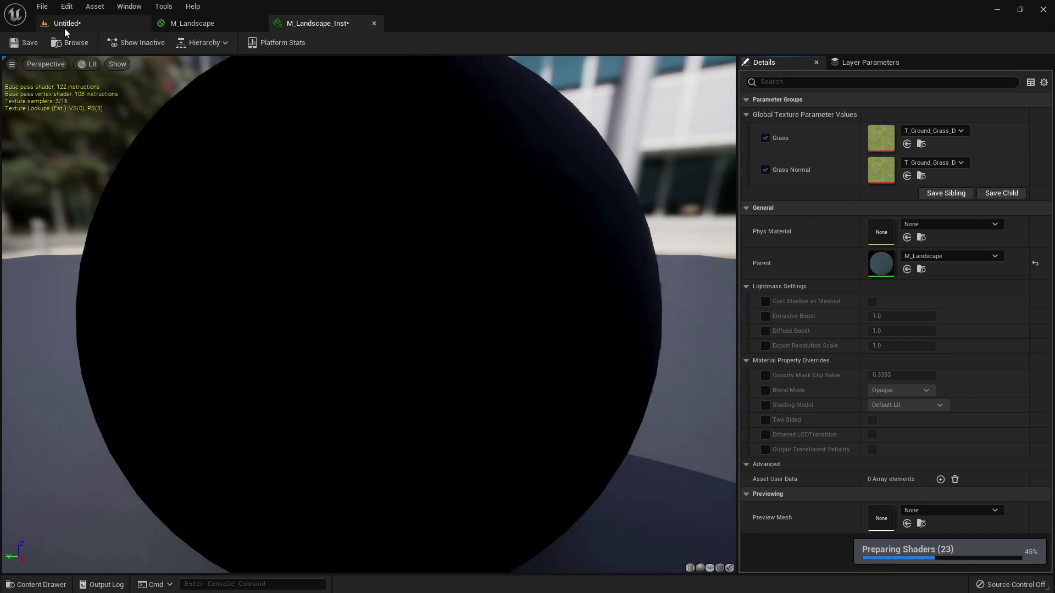
- Set the instance's Grass parameter to T_Wood_Oak_D from the StarterContent Textures folder
click(64, 28)
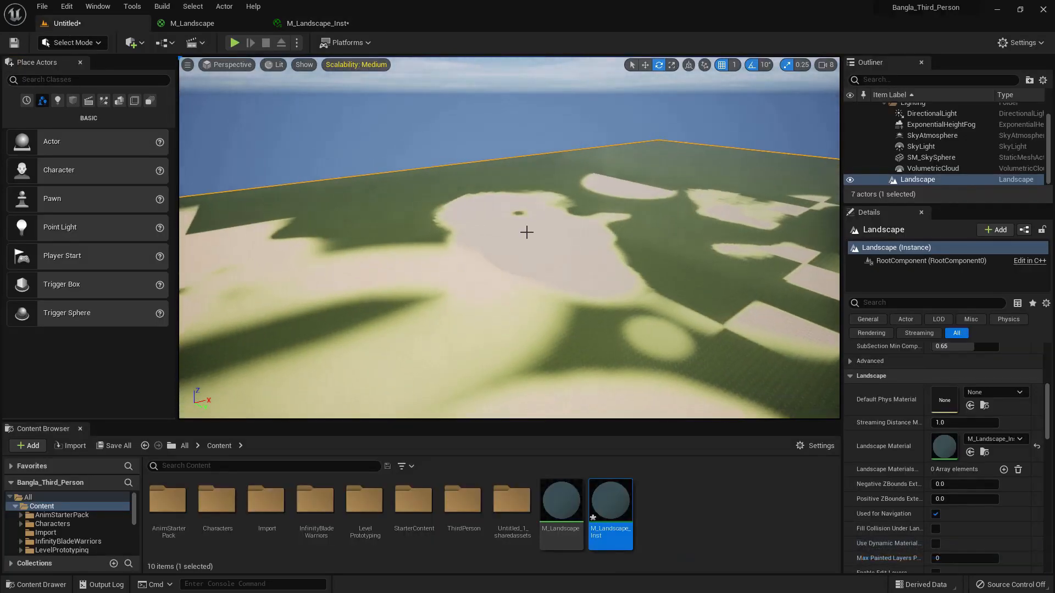
scroll(61, 525, down, 5)
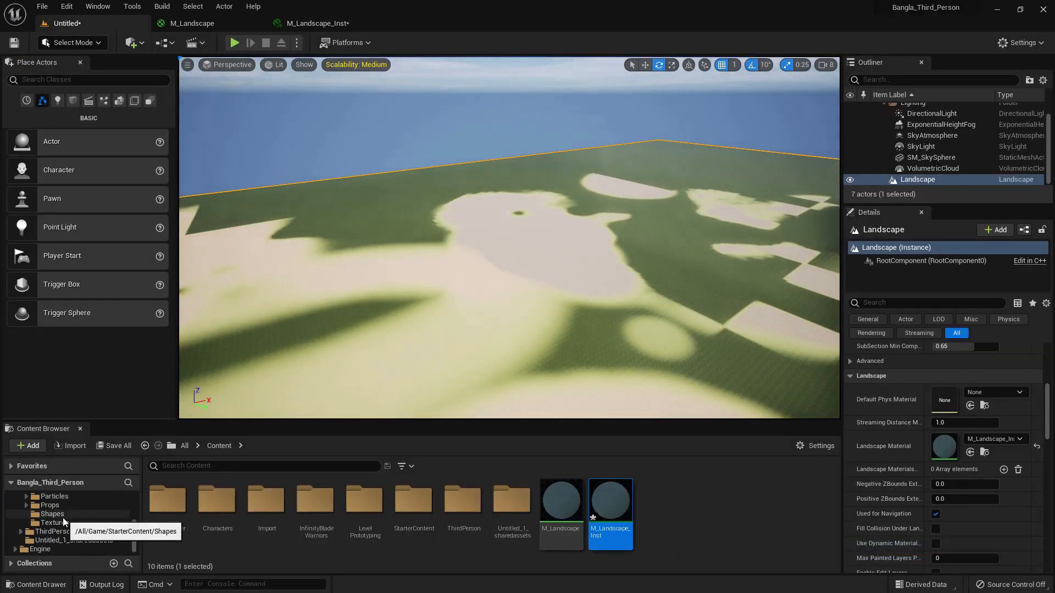
click(71, 524)
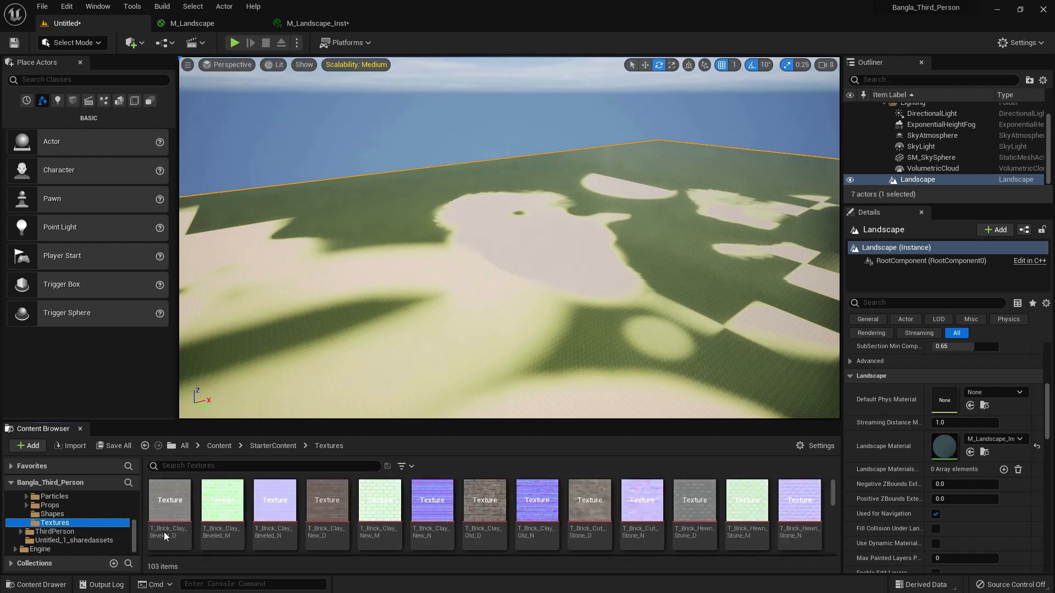
drag(466, 426, 468, 317)
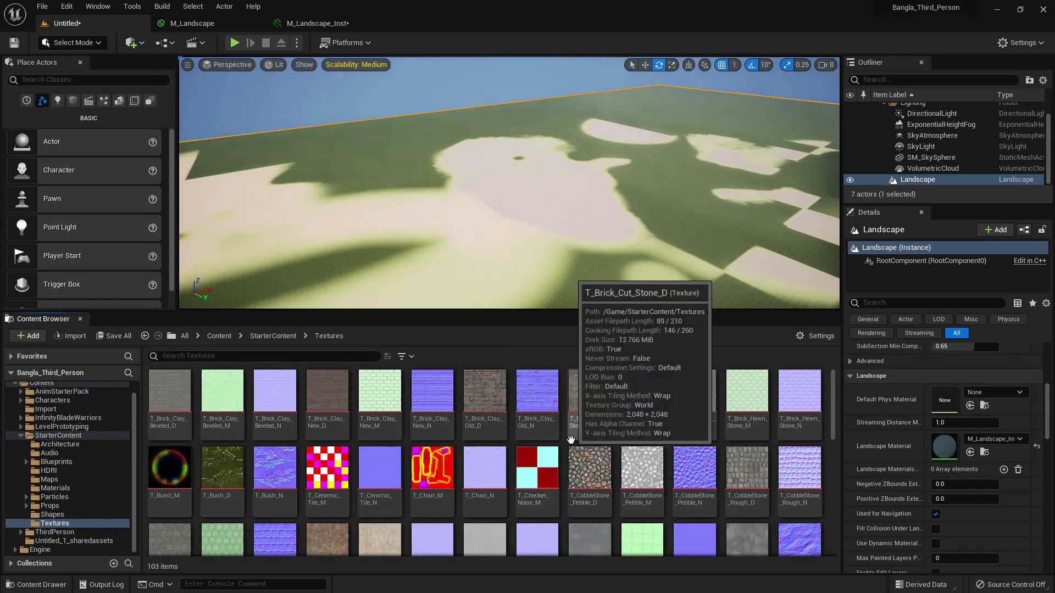
scroll(571, 440, down, 5)
scroll(571, 440, down, 5)
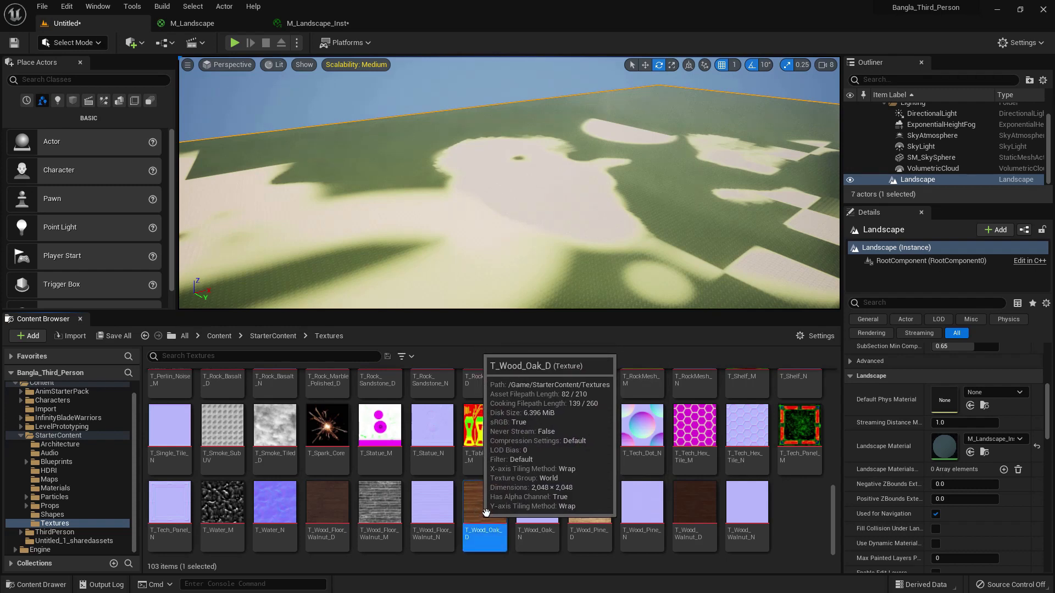
click(475, 510)
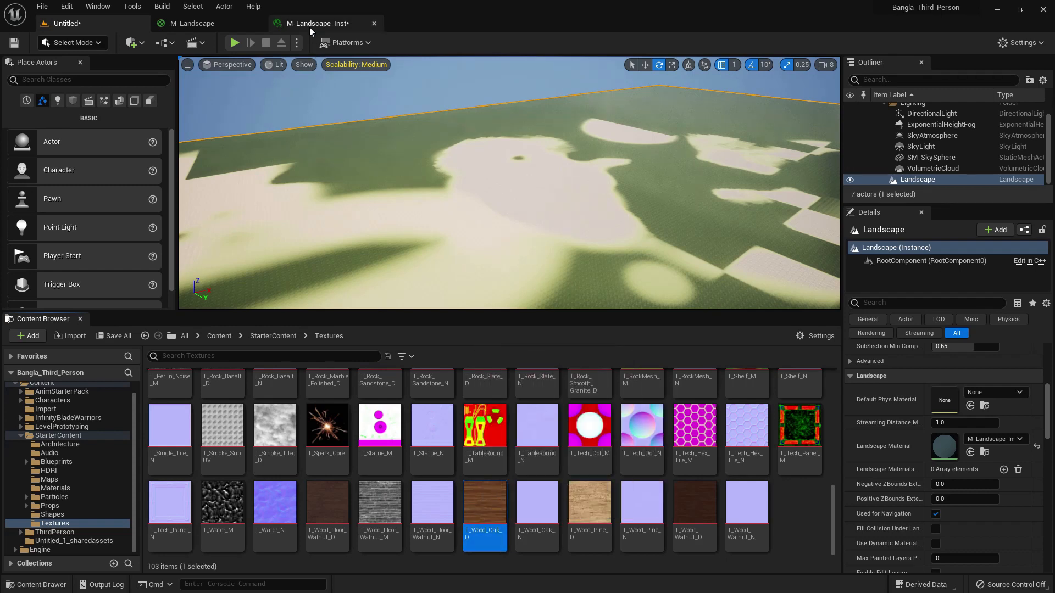
click(324, 26)
click(907, 144)
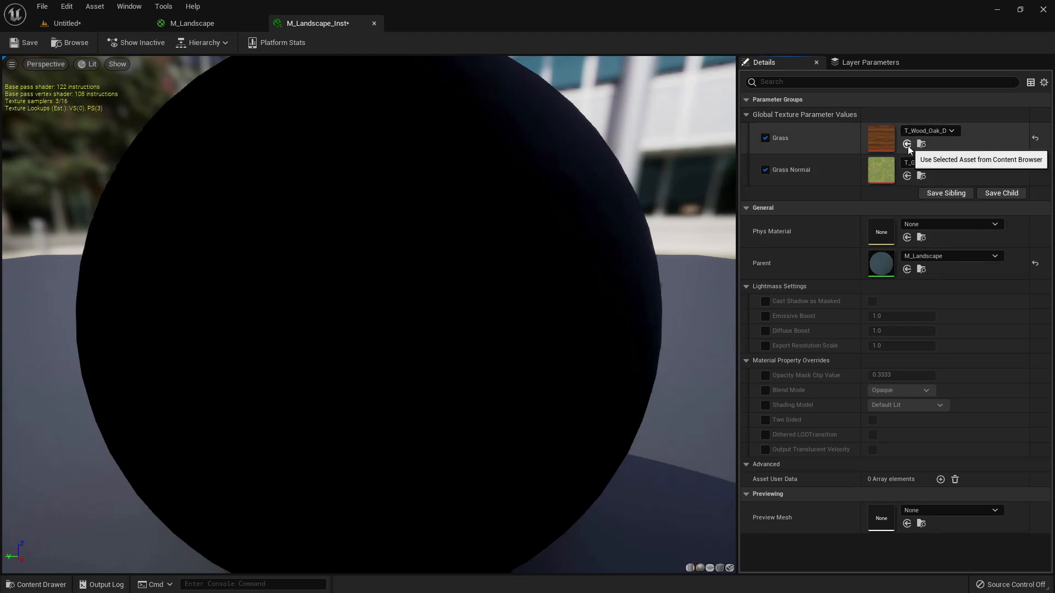
- Set the instance's Grass Normal parameter to T_Wood_Oak_N and save the instance
click(85, 25)
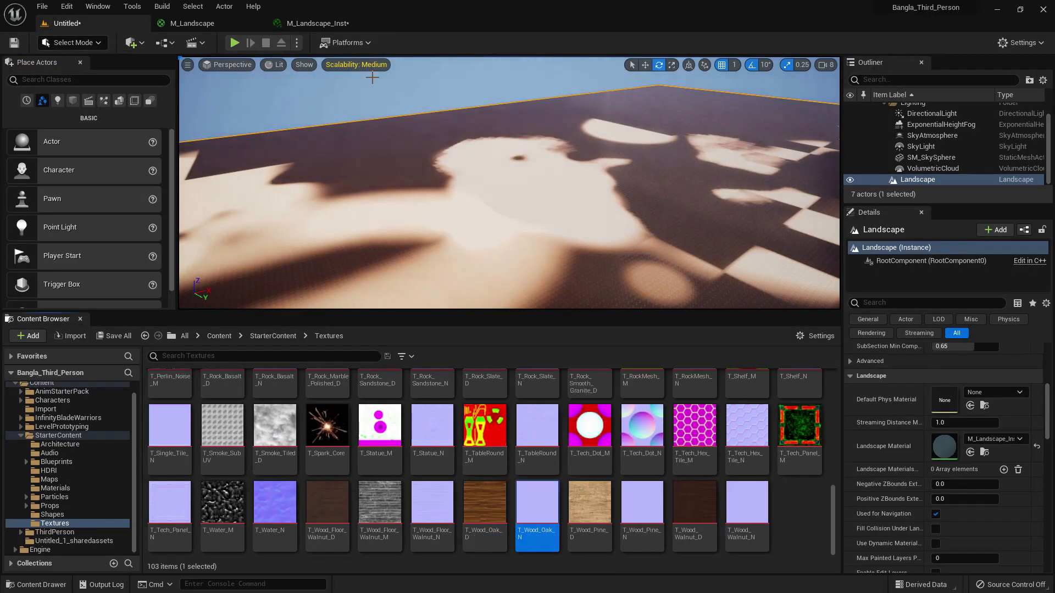
click(318, 24)
click(907, 176)
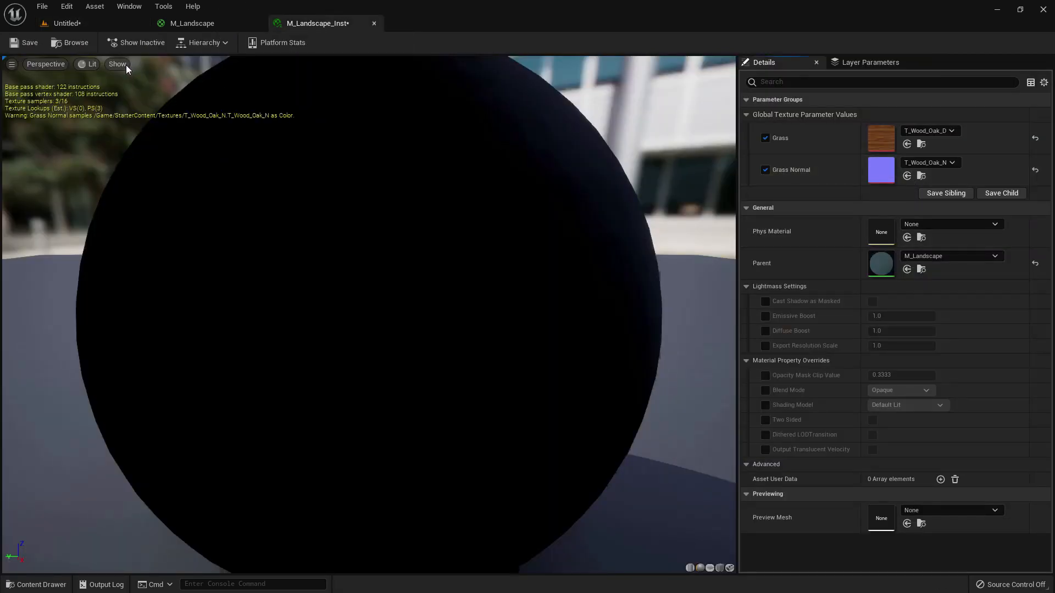
- Set the instance's Grass parameter to T_CobbleStone_Rough_D and return to the level to view the landscape
click(83, 25)
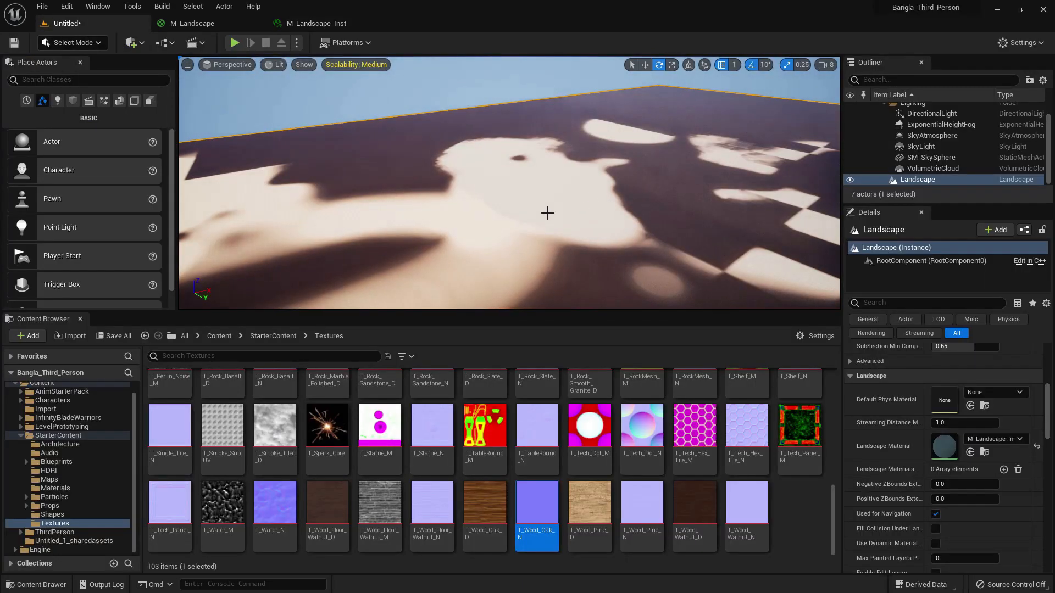
scroll(435, 455, up, 5)
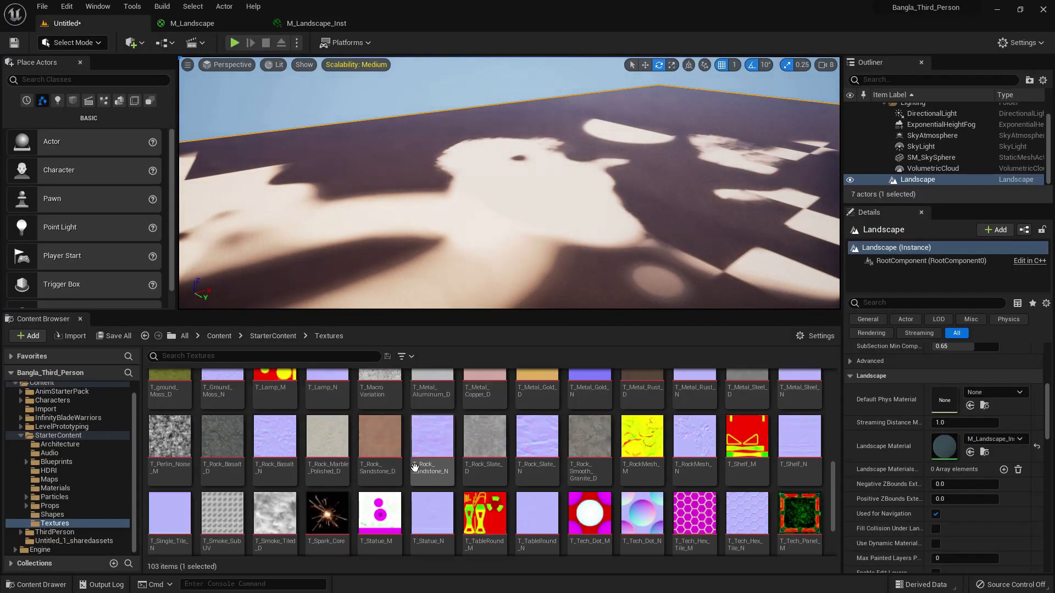
scroll(415, 468, up, 3)
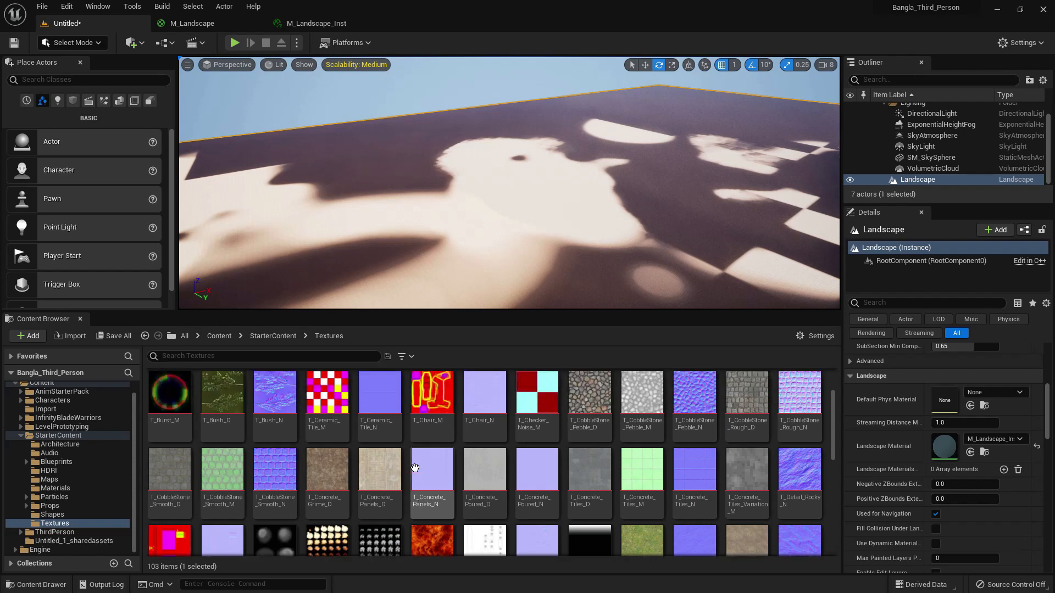
scroll(415, 468, up, 2)
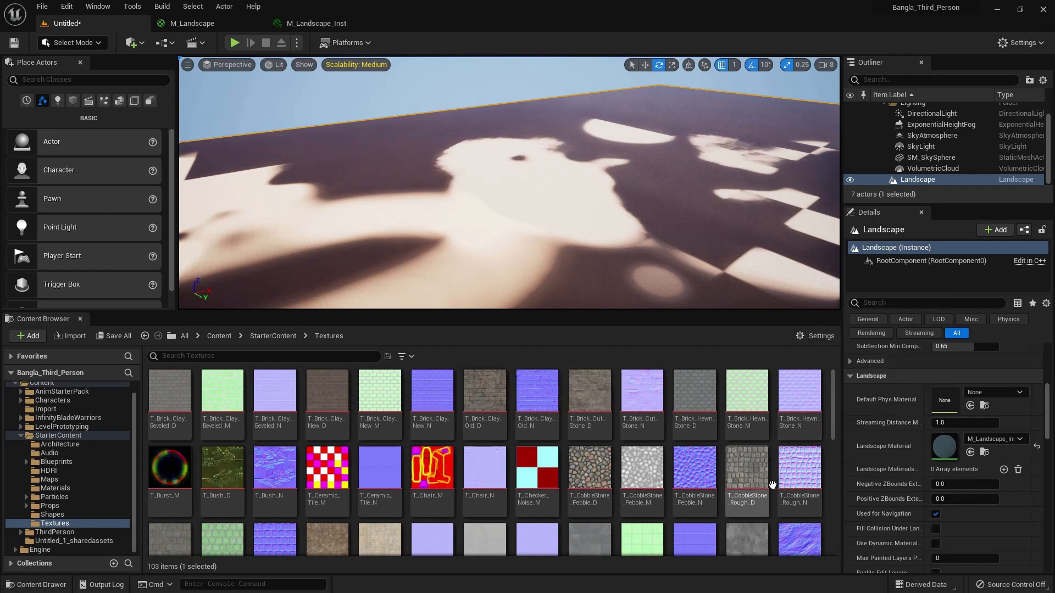
click(316, 24)
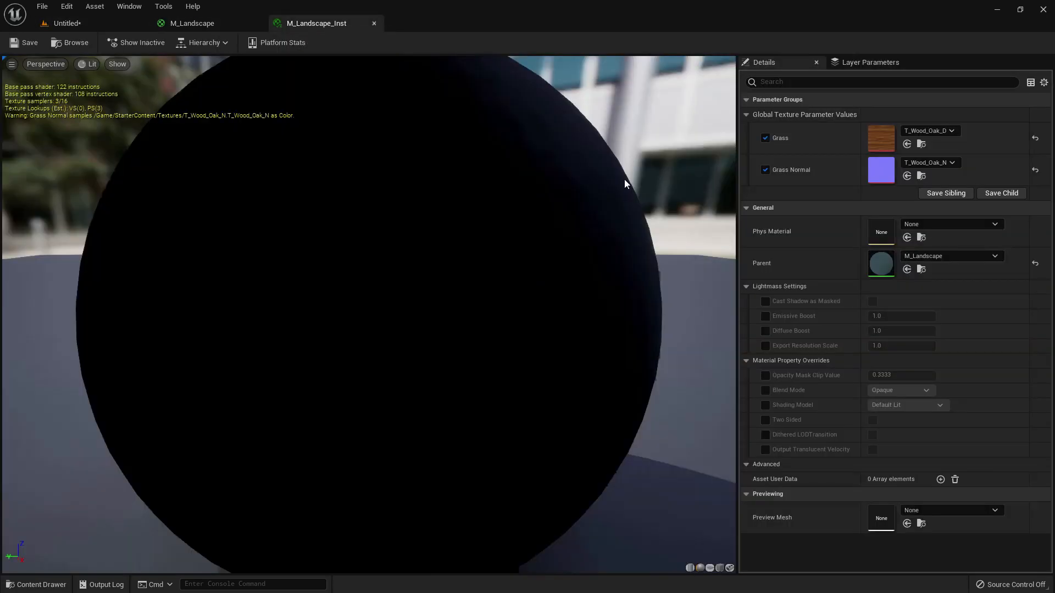
click(907, 144)
click(110, 23)
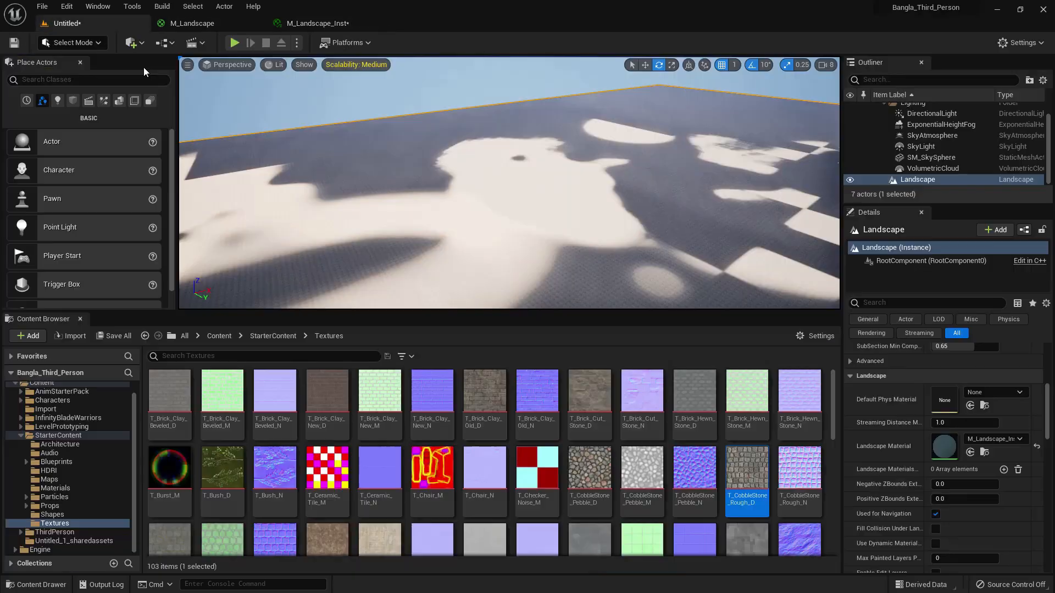
- Set M_Landscape_Inst's Grass Normal parameter to T_CobbleStone_Rough_N, save the instance, and inspect the landscape up close in the level
click(785, 468)
click(310, 24)
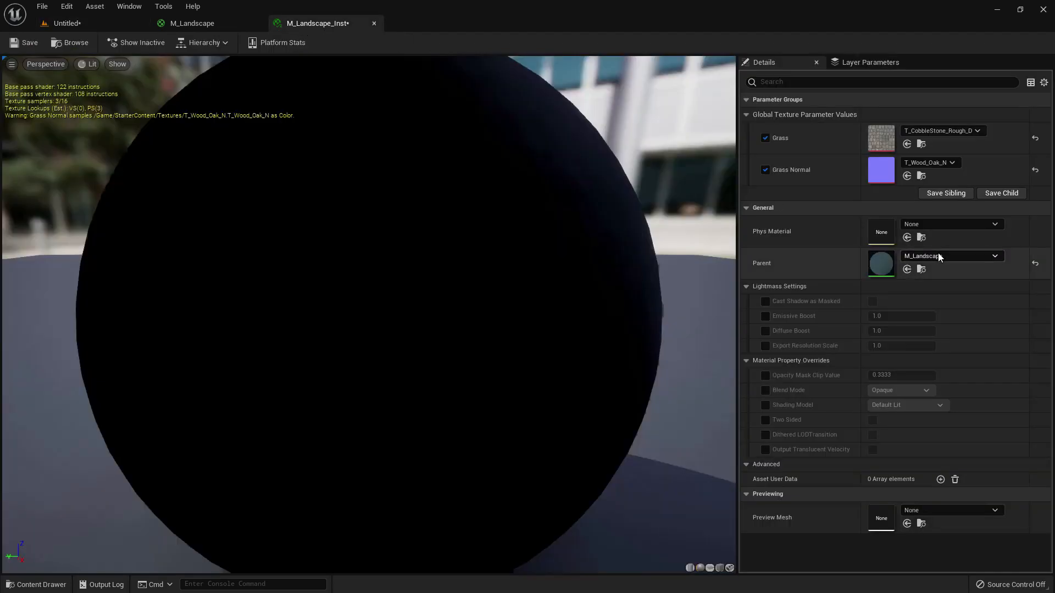
click(907, 175)
click(25, 44)
click(76, 24)
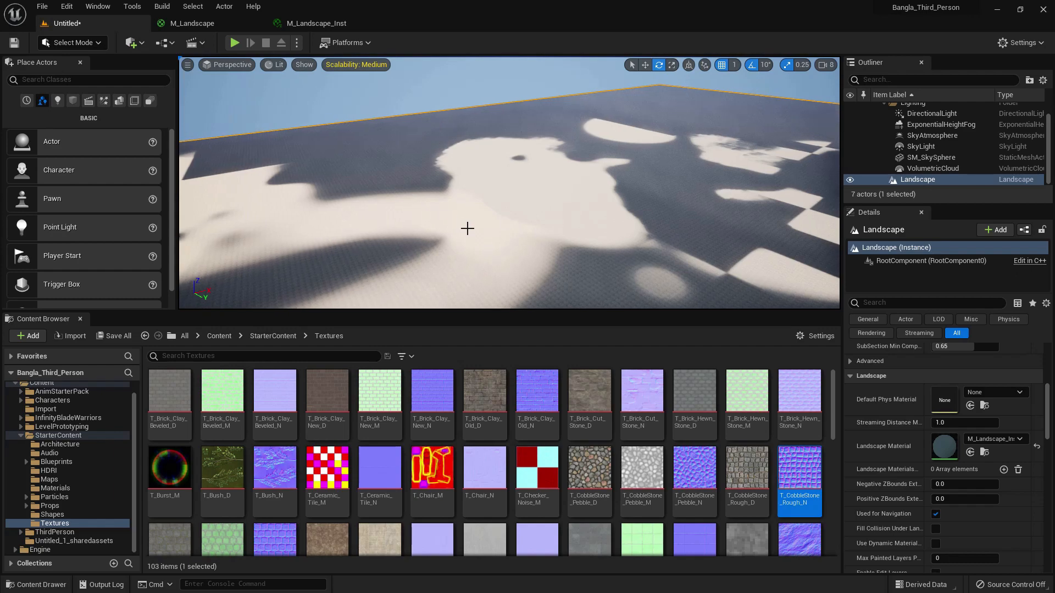
scroll(438, 212, up, 8)
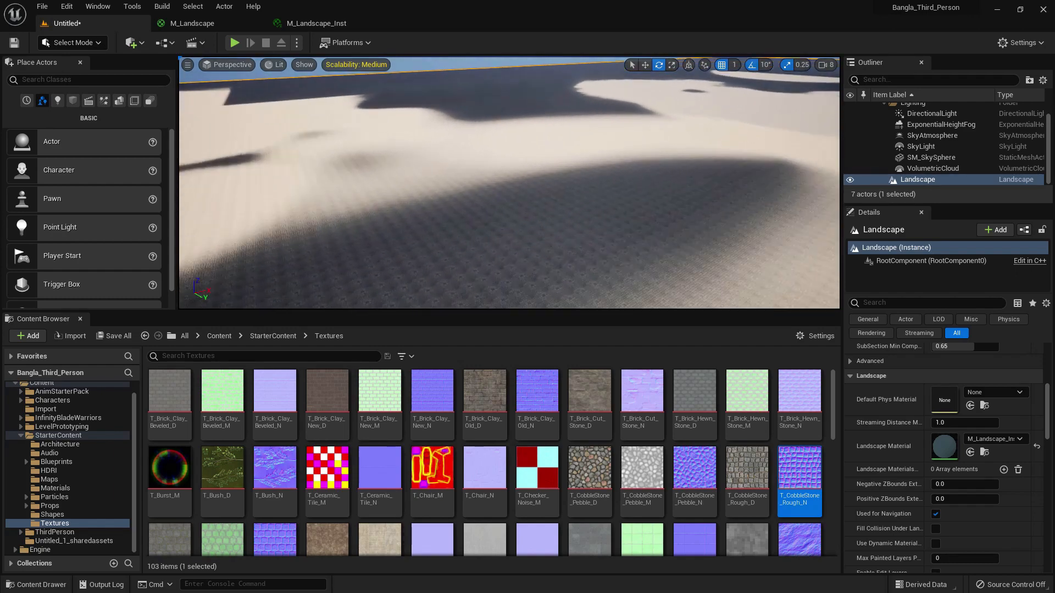
scroll(496, 224, up, 6)
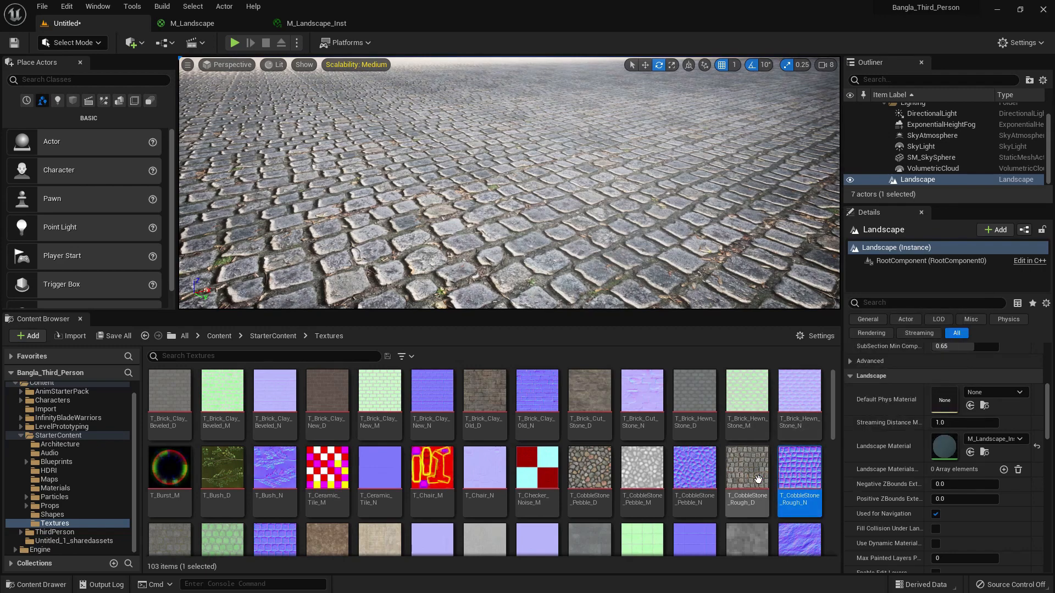
- Set M_Landscape_Inst's Grass parameter to T_Brick_Clay_New_D from the StarterContent Textures folder and save the instance
scroll(755, 476, down, 2)
scroll(755, 476, down, 2)
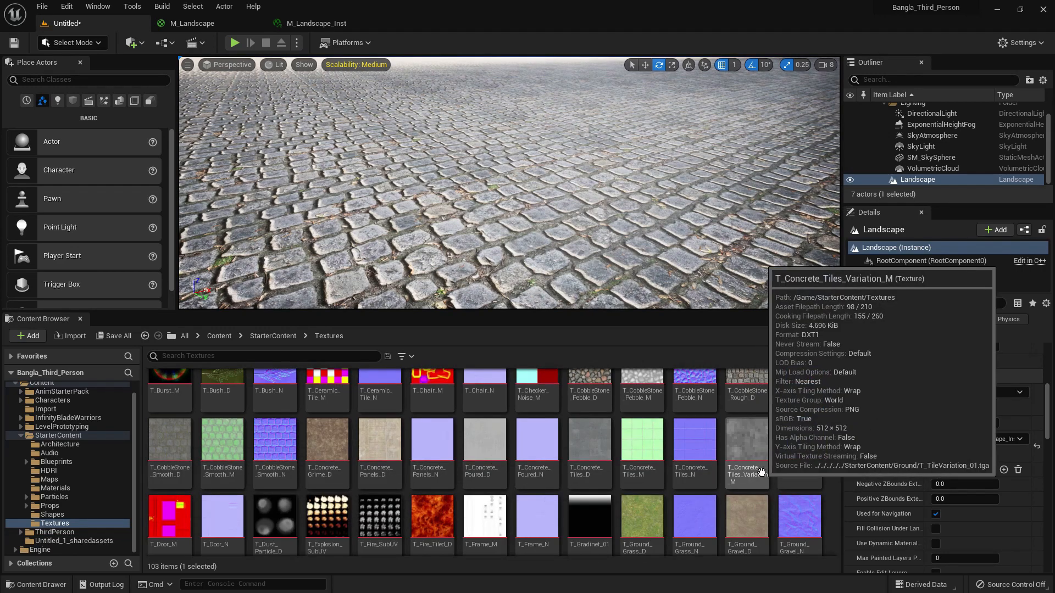
scroll(768, 470, down, 1)
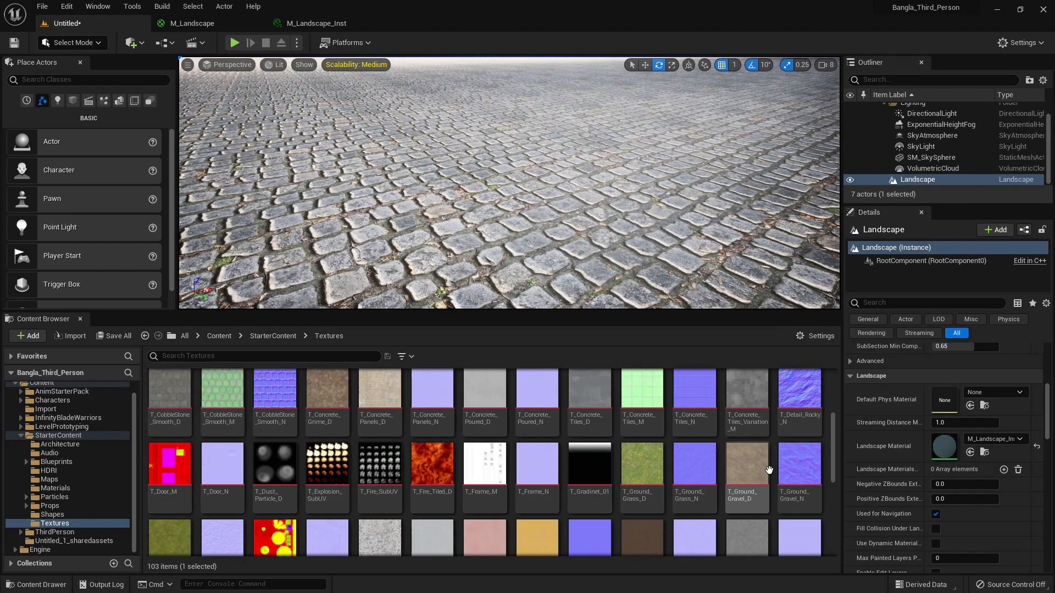
scroll(768, 470, down, 2)
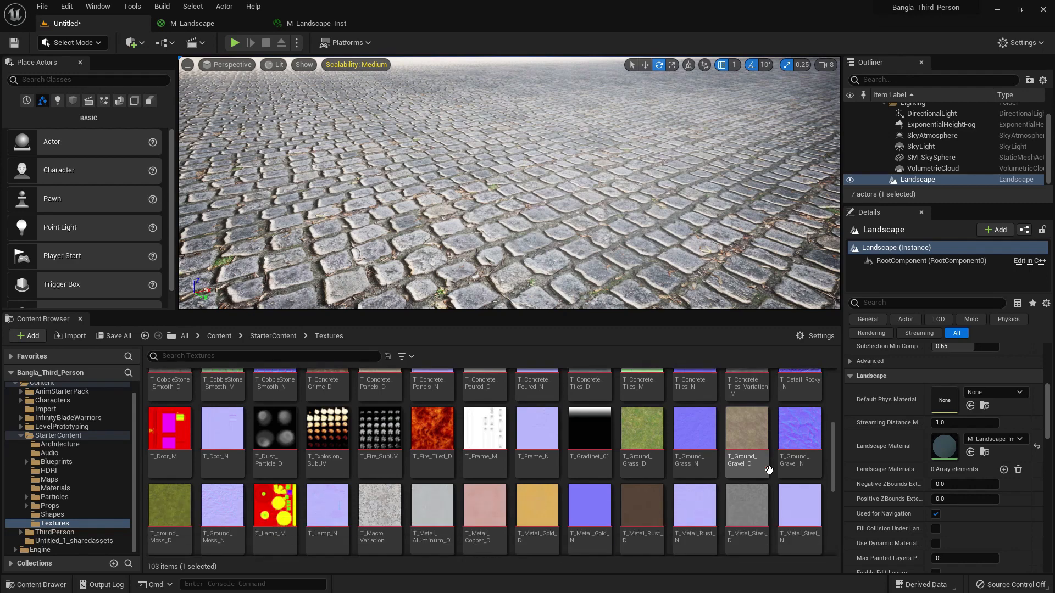
scroll(768, 470, up, 7)
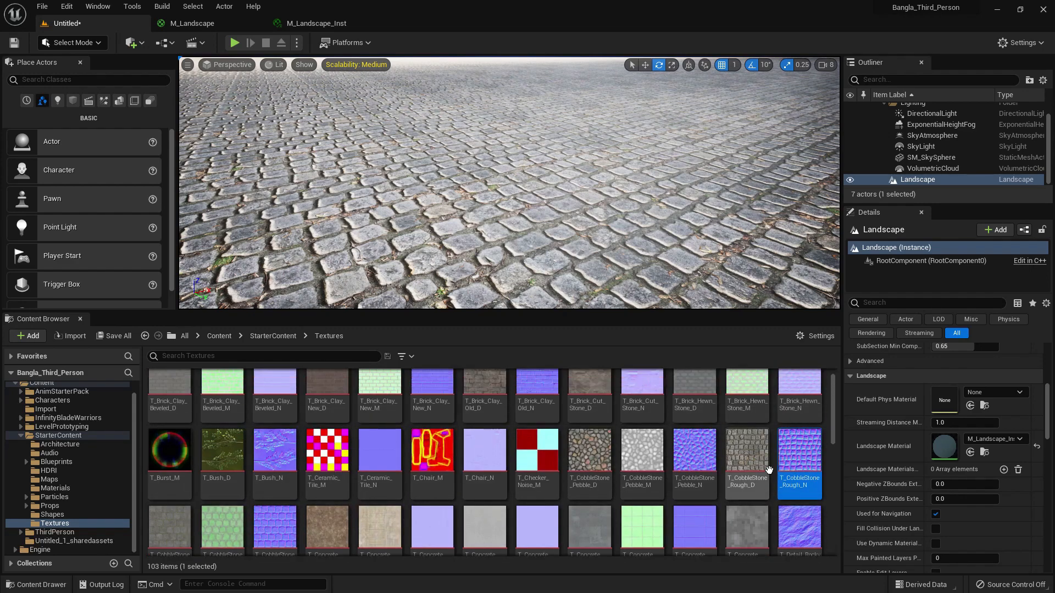
scroll(768, 470, up, 1)
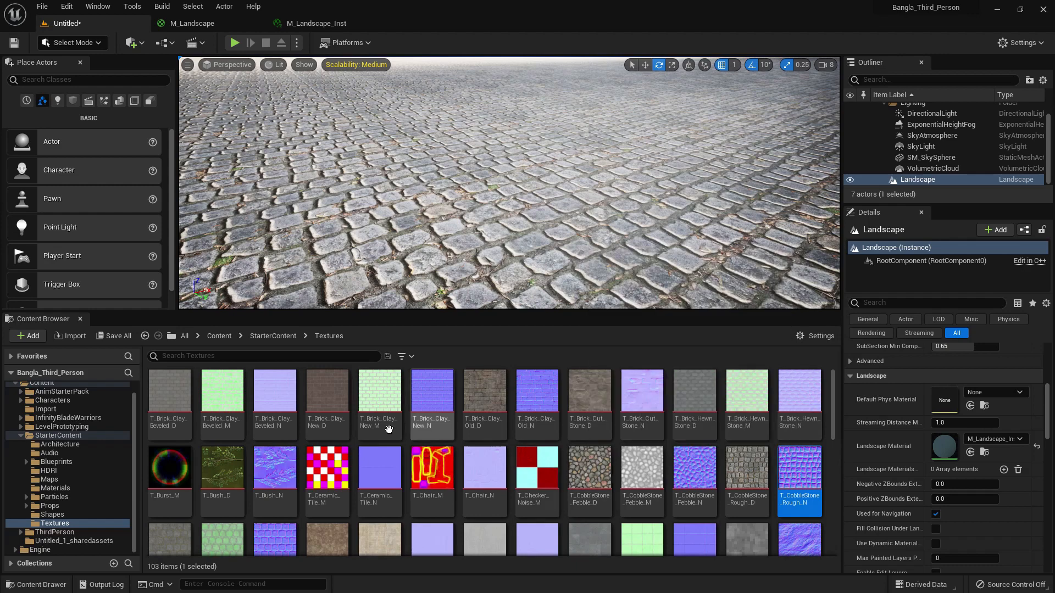
click(328, 409)
click(328, 22)
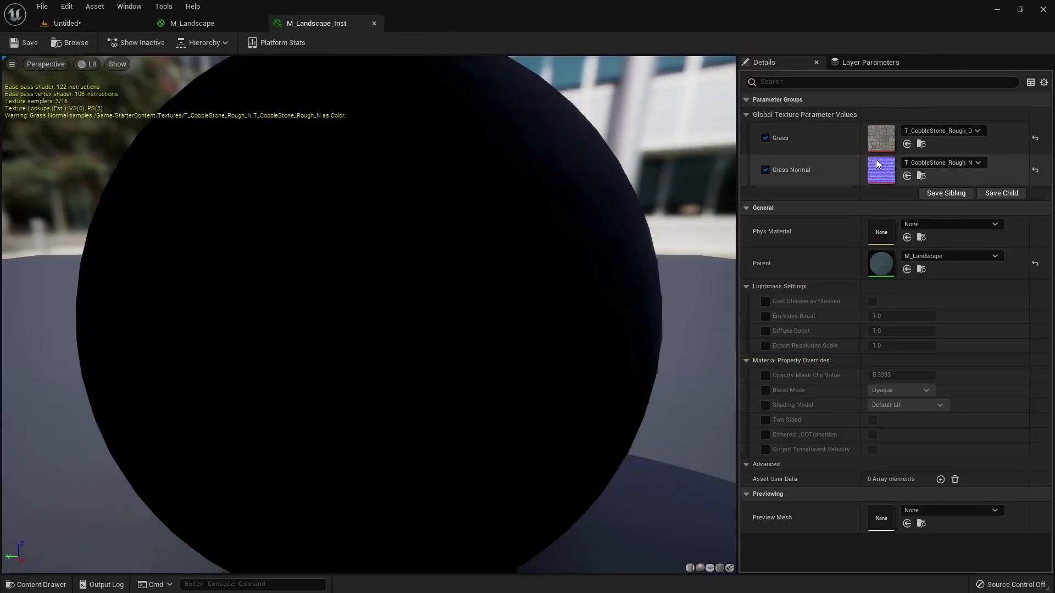
click(907, 144)
click(33, 48)
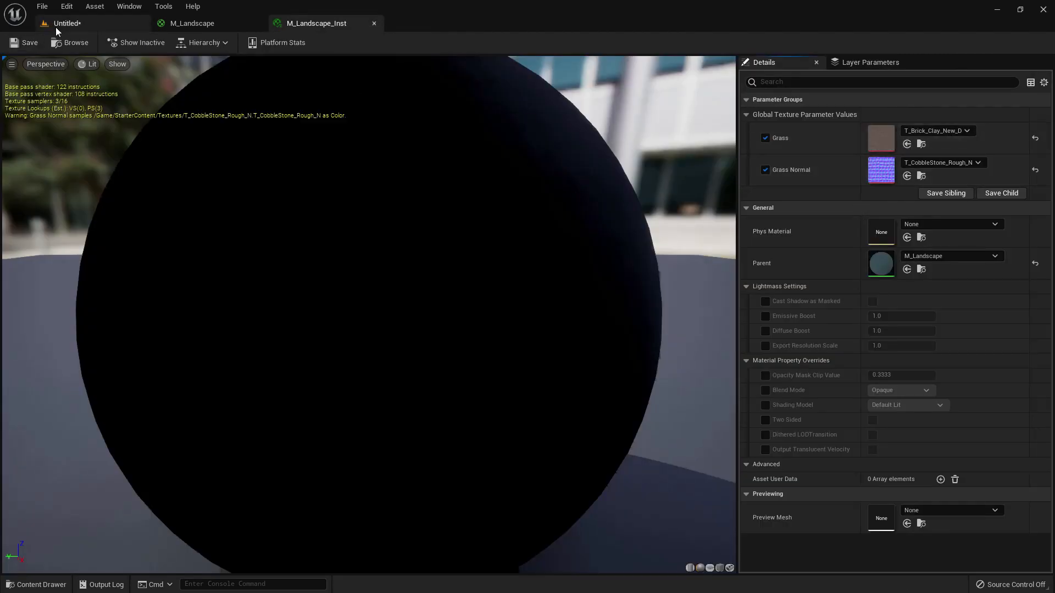
- Set M_Landscape_Inst's Grass Normal parameter to T_Brick_Clay_New_N and return to the level to view the landscape
click(55, 25)
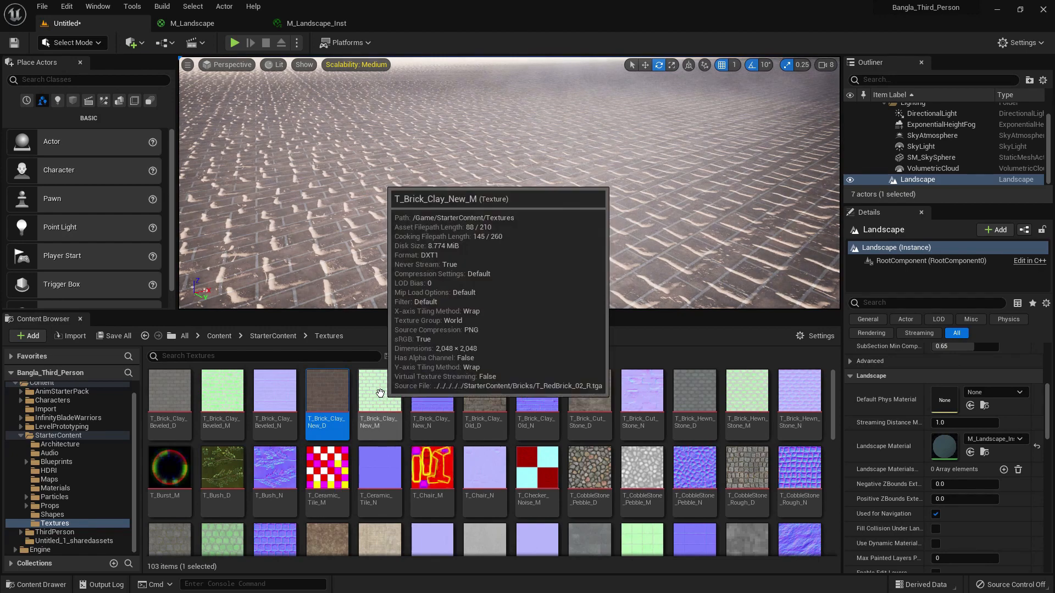
click(315, 23)
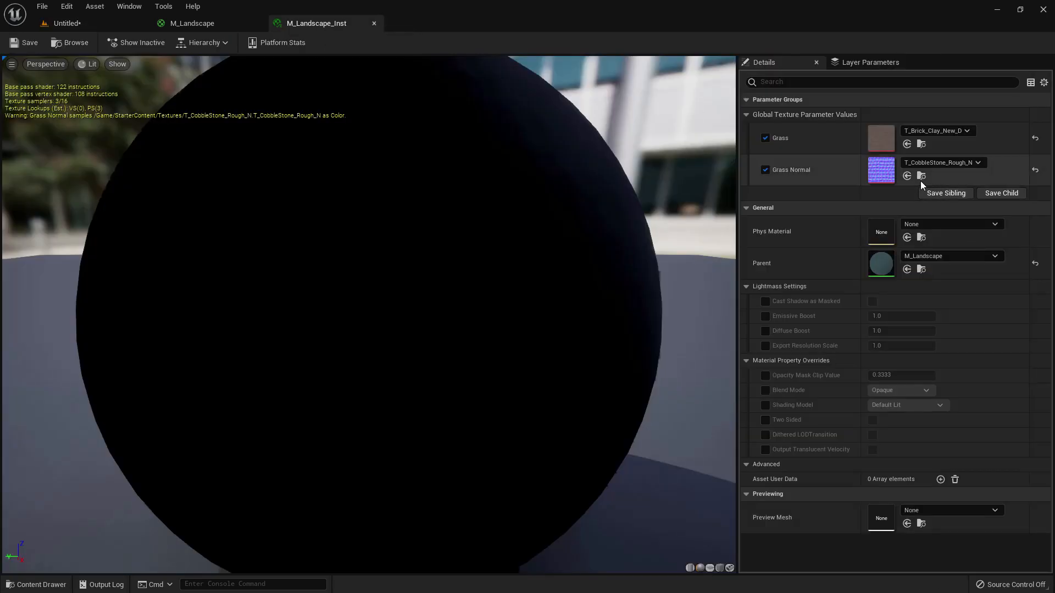
click(81, 25)
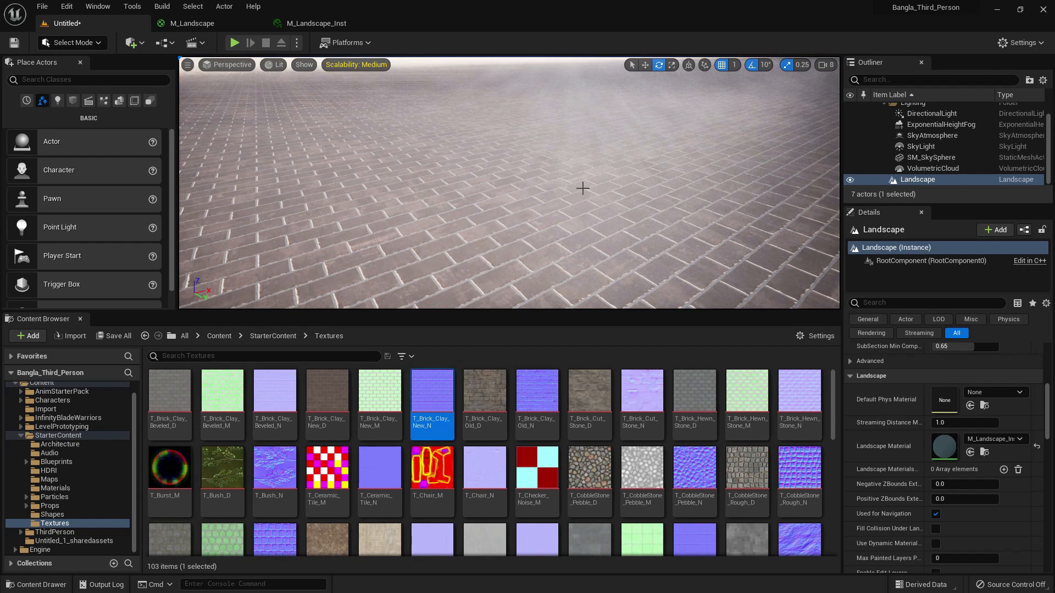
scroll(585, 188, down, 5)
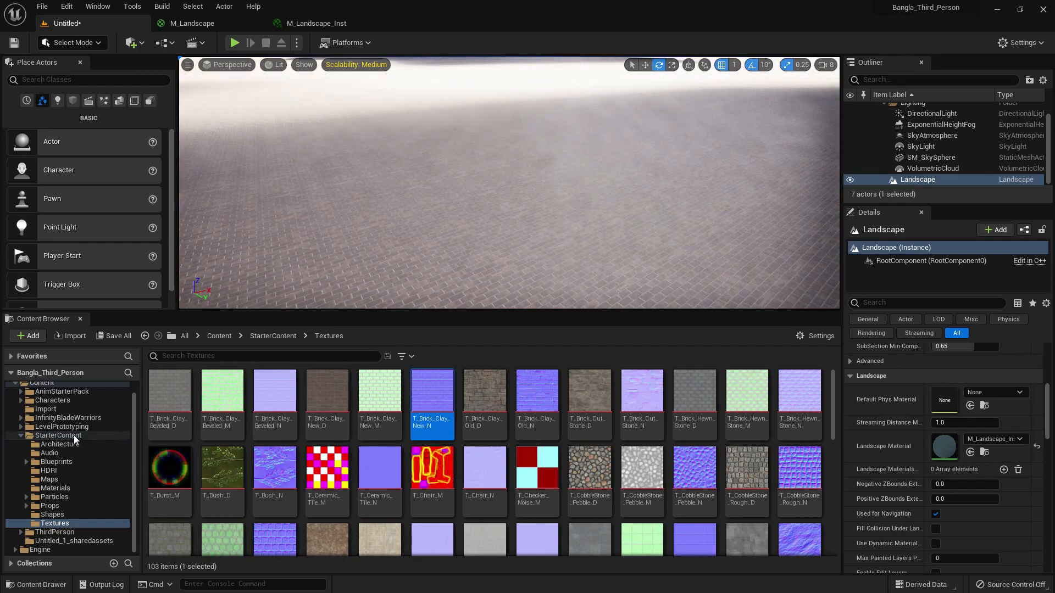
- Examine the texture parameters in M_Landscape_Inst and the texture nodes in the M_Landscape material graph
scroll(77, 440, up, 1)
click(41, 396)
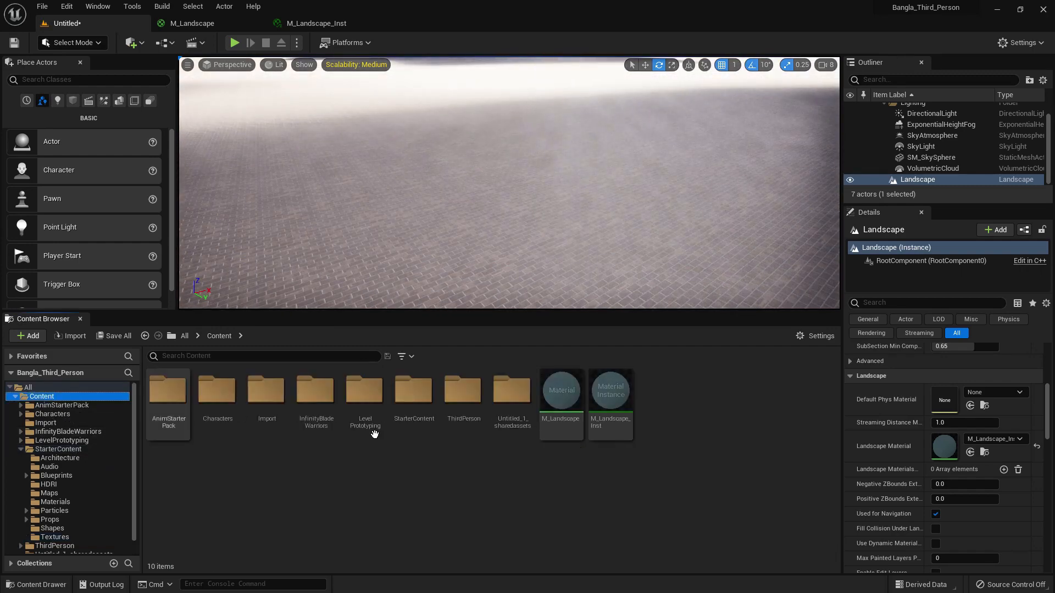
double_click(609, 434)
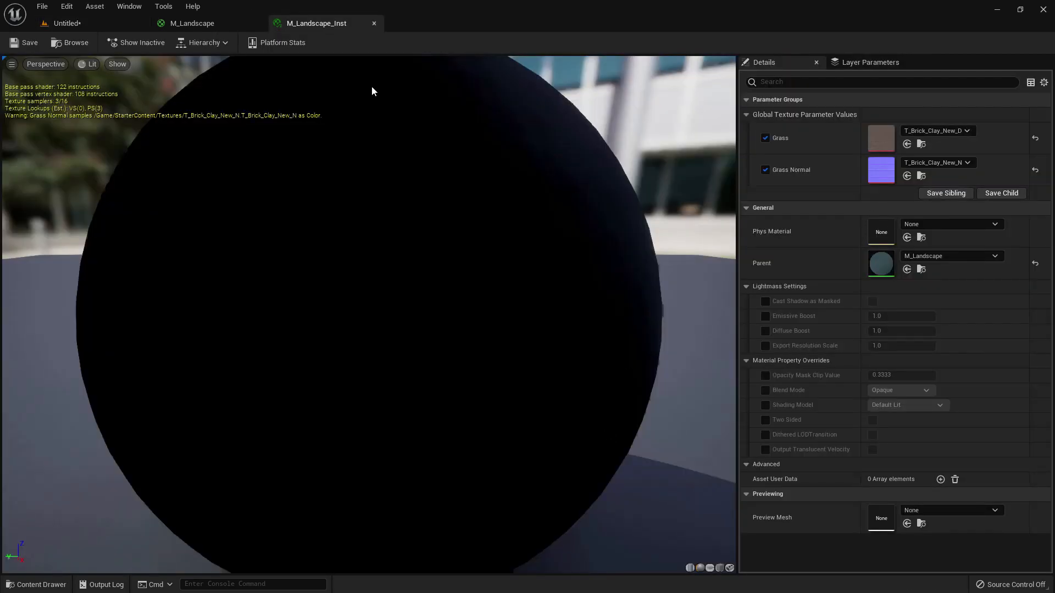
click(191, 23)
right_drag(483, 163, 510, 249)
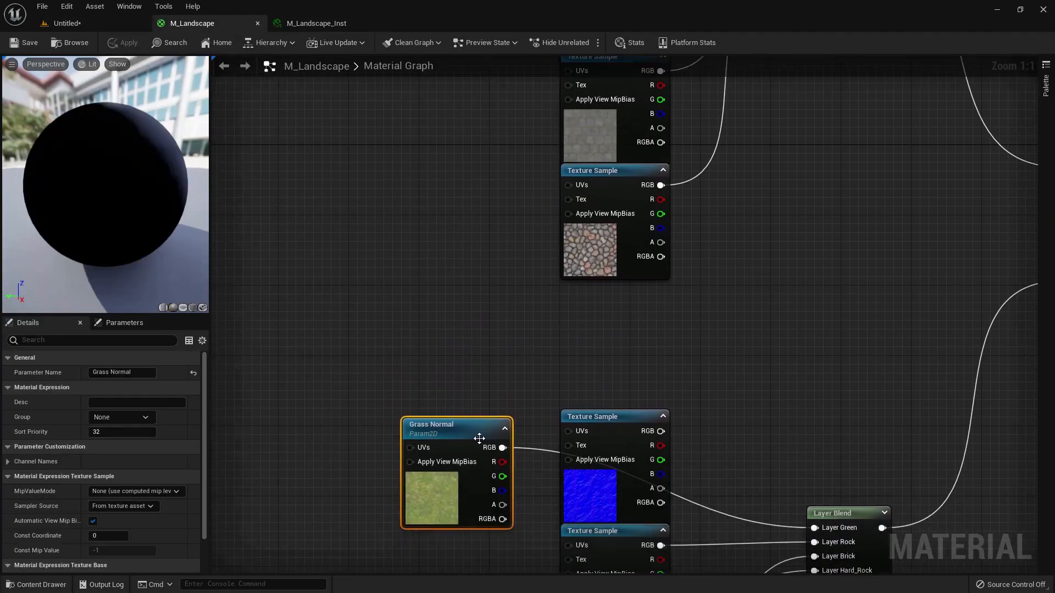
right_drag(466, 390, 466, 507)
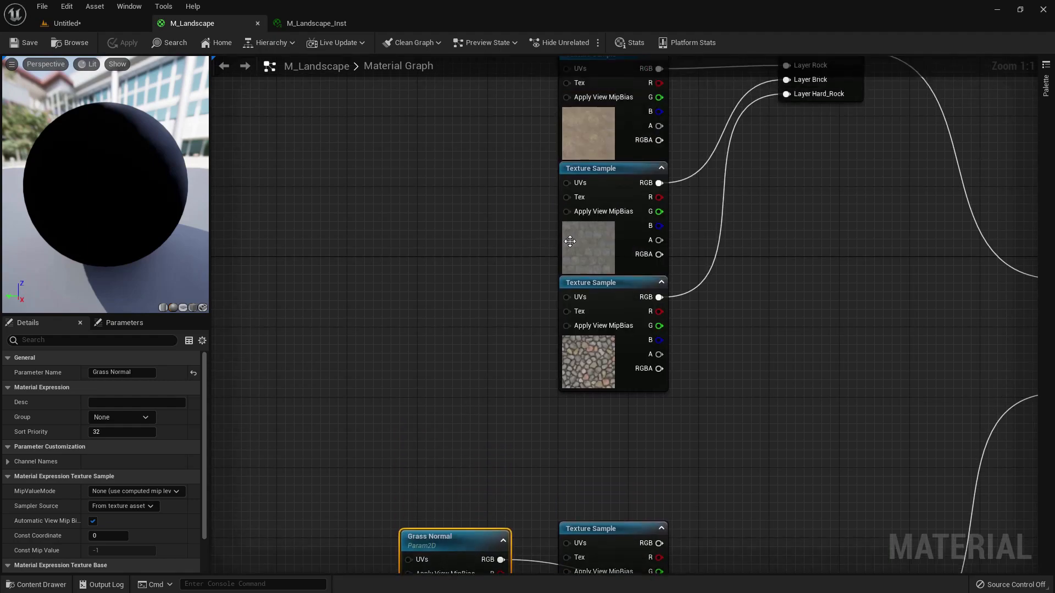
scroll(443, 302, down, 1)
click(108, 19)
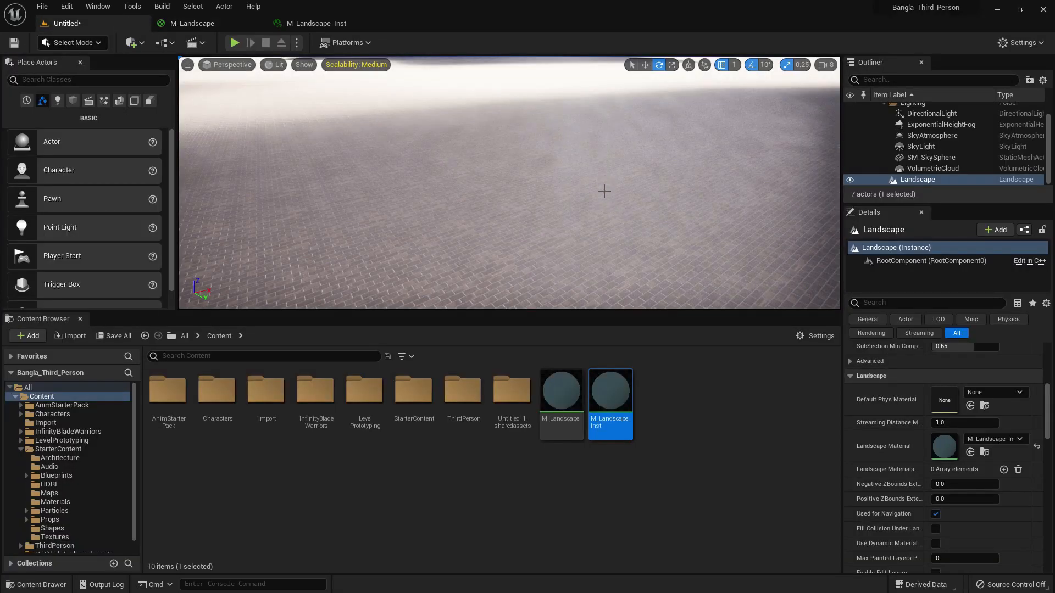
- Duplicate the Grass parameter node in M_Landscape's graph, placing the copy beneath the original and aligning both with the base color samples
click(198, 23)
click(464, 180)
key(ctrl+c)
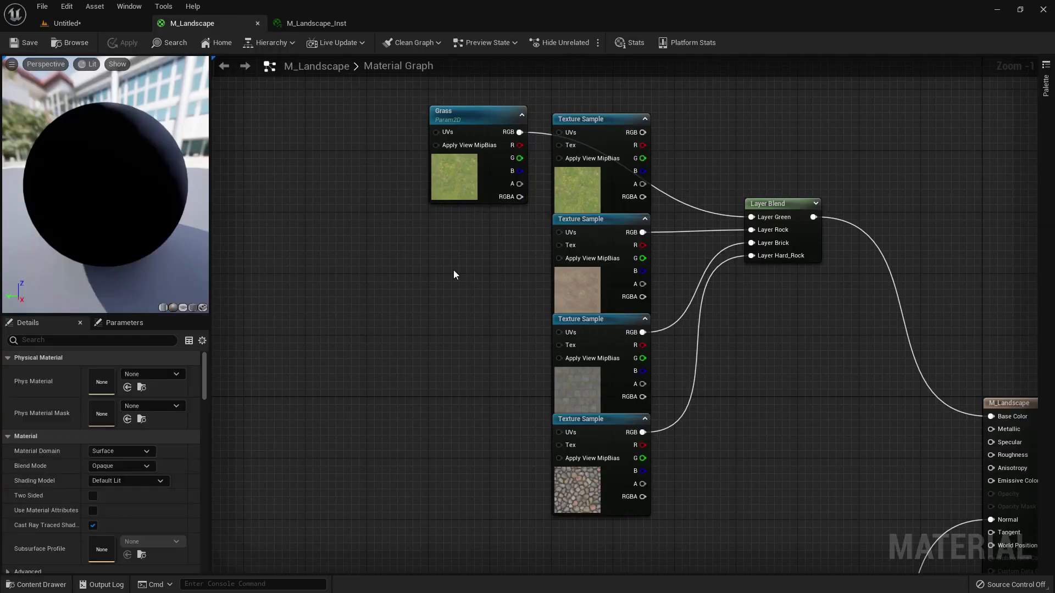
click(453, 272)
key(ctrl+v)
drag(453, 275, 428, 199)
shift+click(429, 192)
click(420, 201)
click(453, 276)
- Paste two more copies of the Grass parameter node and stack them beside the third and fourth base color texture samples
click(457, 400)
key(ctrl+v)
drag(493, 408, 464, 325)
click(476, 460)
key(ctrl+v)
drag(514, 473, 469, 420)
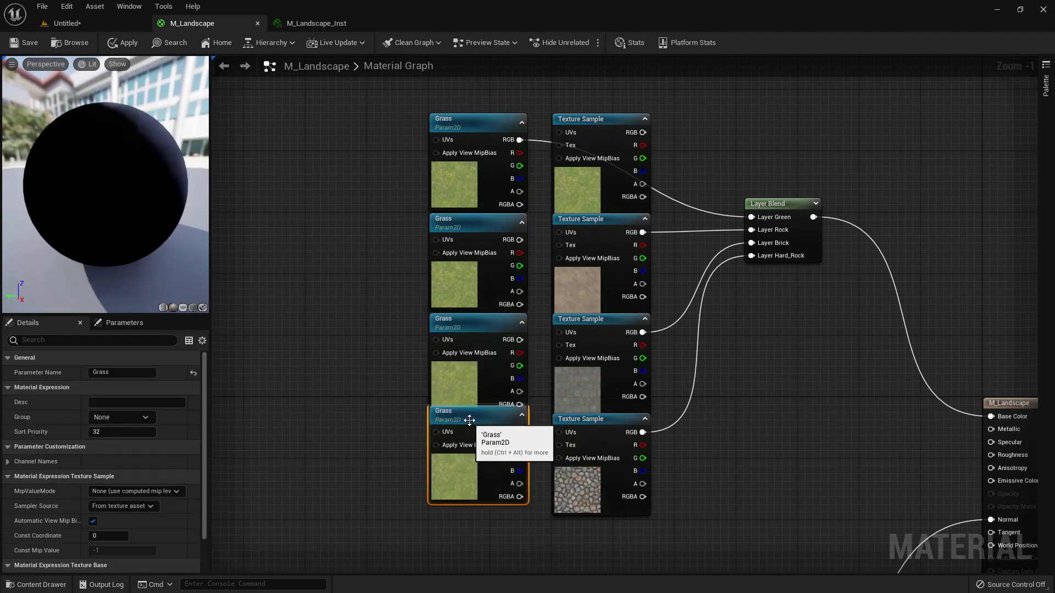
- Rename the second Grass parameter to Rock and give it the texture of the sample beside it
scroll(631, 322, up, 1)
click(459, 249)
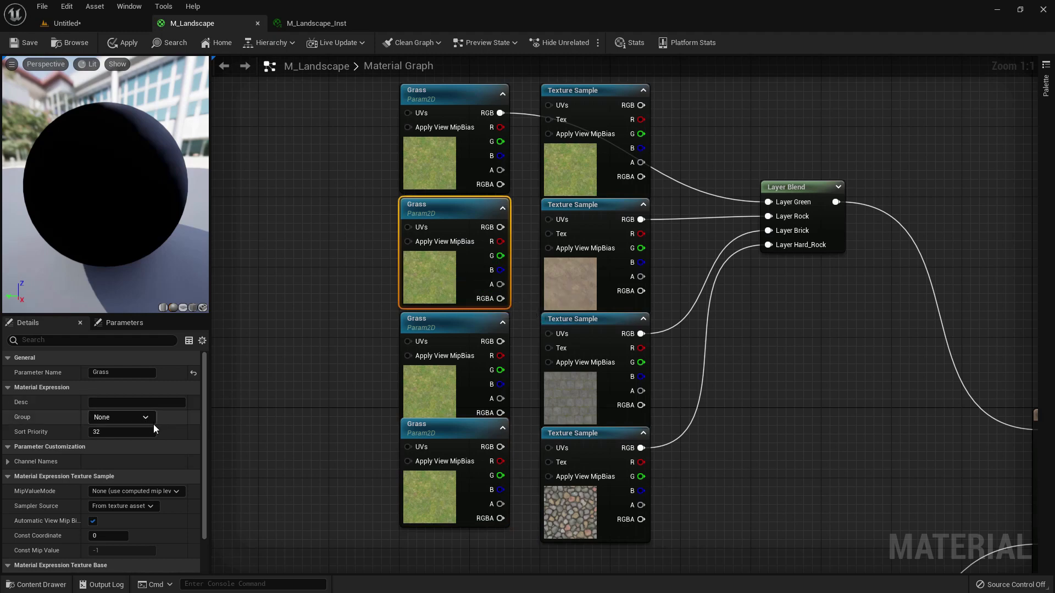
text(Rock)
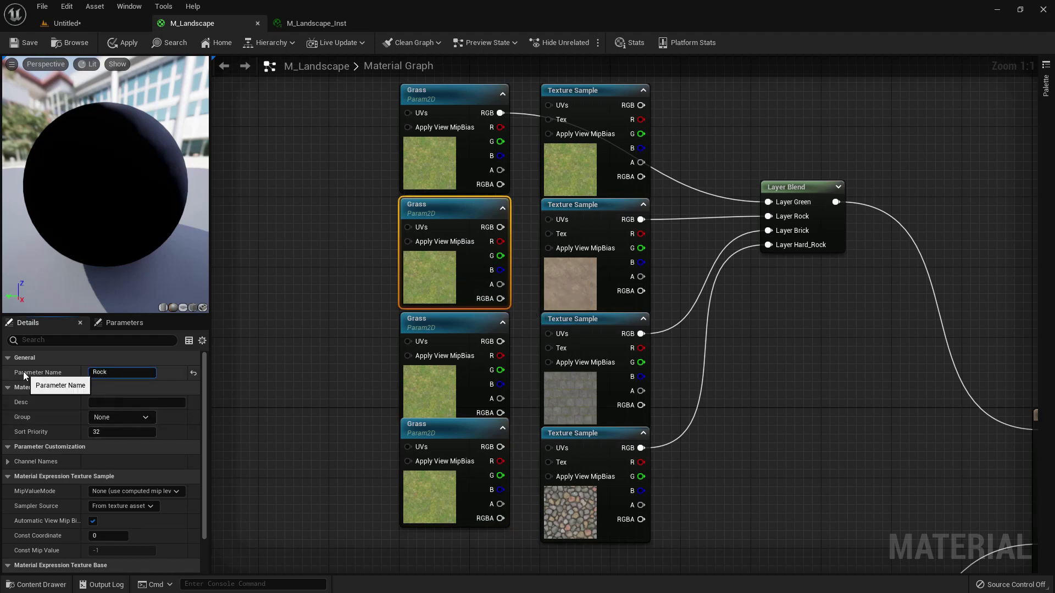
key(Return)
click(573, 277)
right_click(100, 473)
click(130, 482)
click(435, 287)
scroll(110, 439, down, 2)
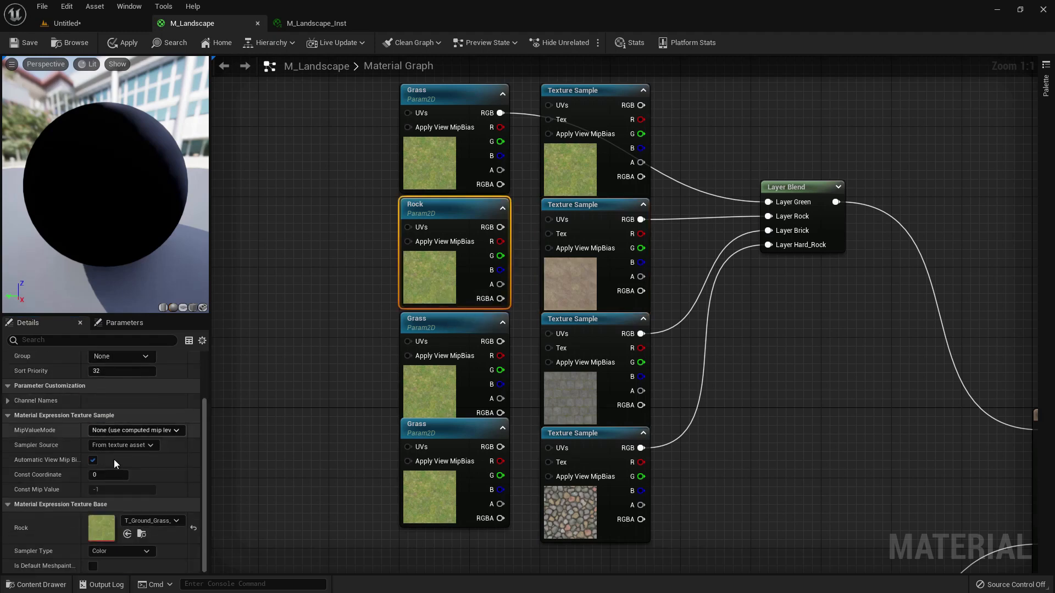
right_click(102, 526)
click(131, 547)
- Rename the third Grass parameter to Brick and assign it the cobblestone texture copied from the neighbouring sample
right_drag(366, 370, 339, 337)
click(406, 347)
scroll(130, 383, up, 2)
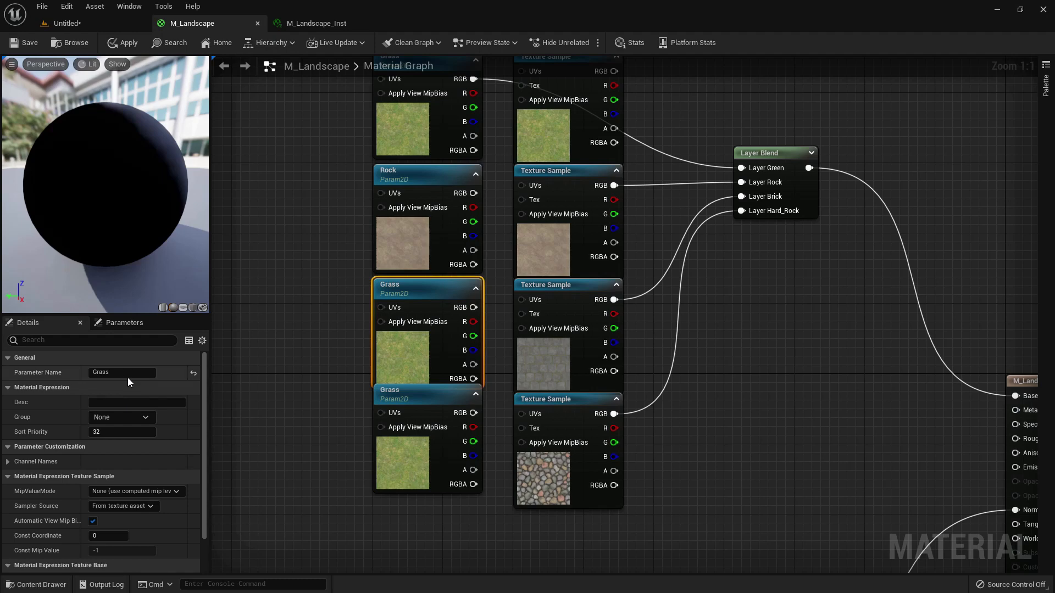
text(Brick)
key(Return)
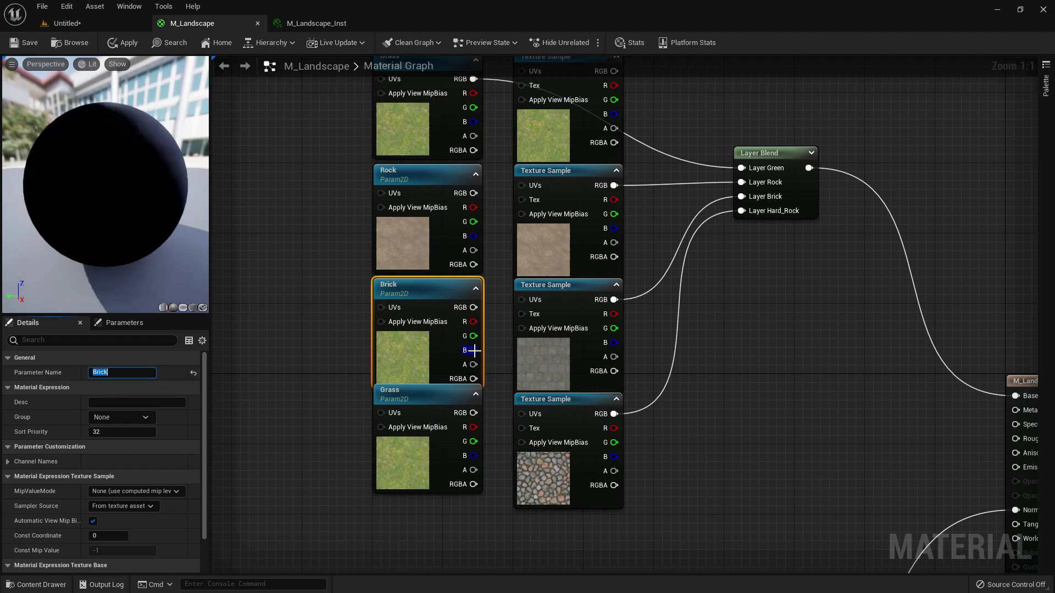
click(593, 379)
right_click(103, 476)
click(120, 483)
click(424, 366)
scroll(119, 434, down, 3)
click(127, 534)
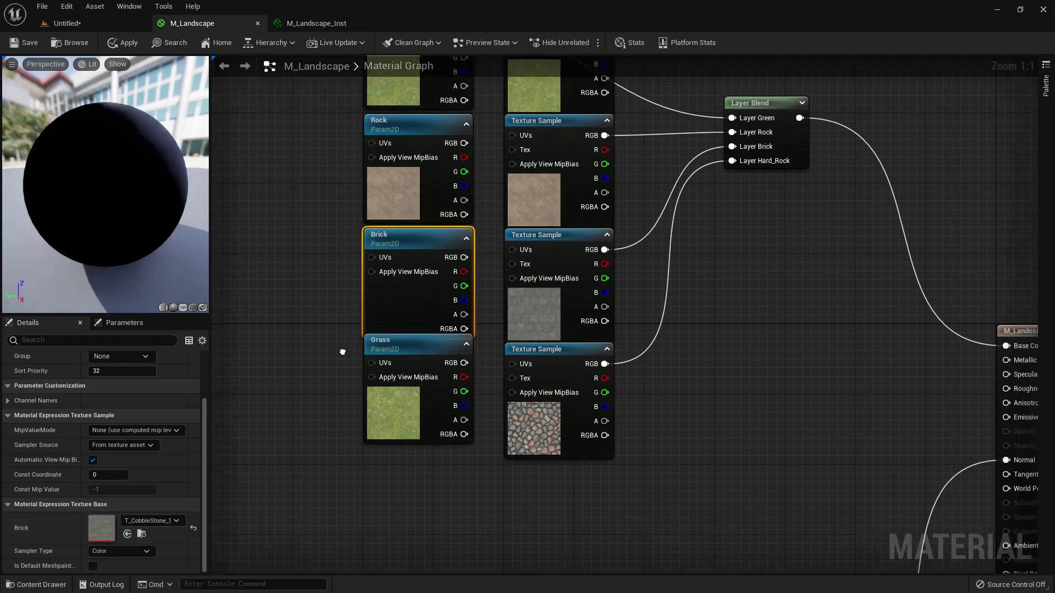
- Rename the fourth Grass parameter to Hard_Rock and assign it the pebble texture copied from the neighbouring sample
click(407, 403)
scroll(149, 457, up, 3)
text(Hard_Rock)
key(Return)
click(517, 407)
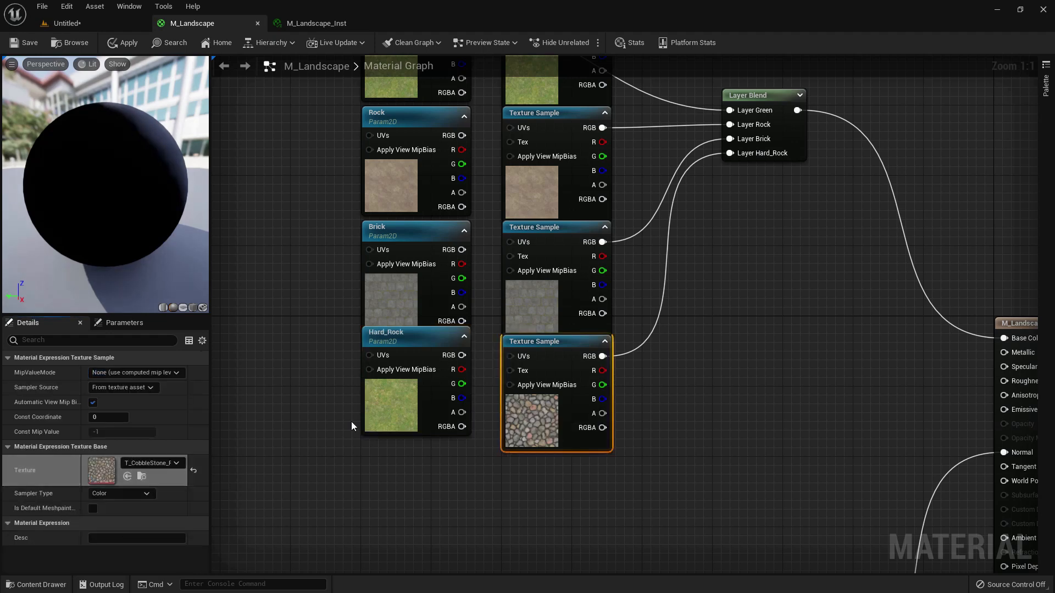
click(364, 426)
scroll(111, 440, down, 3)
right_click(103, 522)
click(125, 548)
- Move the base color Layer Blend's Rock, Brick and Hard_Rock connections from the texture samples to the matching parameter nodes' RGB outputs
right_drag(673, 207, 670, 320)
ctrl+drag(597, 245, 460, 250)
ctrl+drag(598, 358, 460, 365)
ctrl+drag(599, 470, 459, 468)
- Set the Grass Normal parameter's default texture to T_Ground_Grass_N, copied from the first normal texture sample
scroll(677, 341, down, 3)
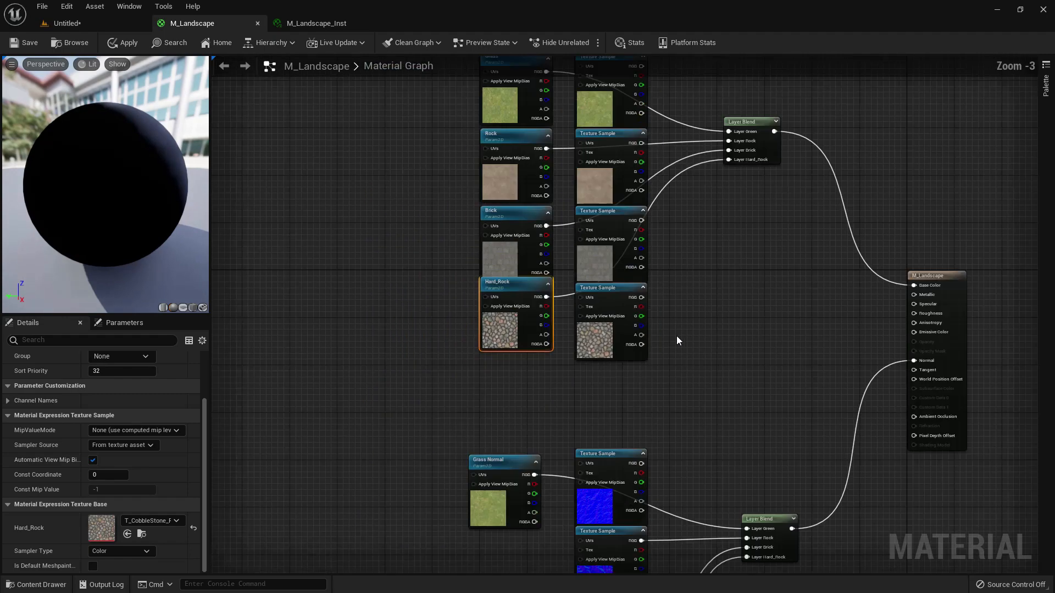
right_drag(622, 500, 632, 306)
scroll(631, 306, up, 3)
click(608, 329)
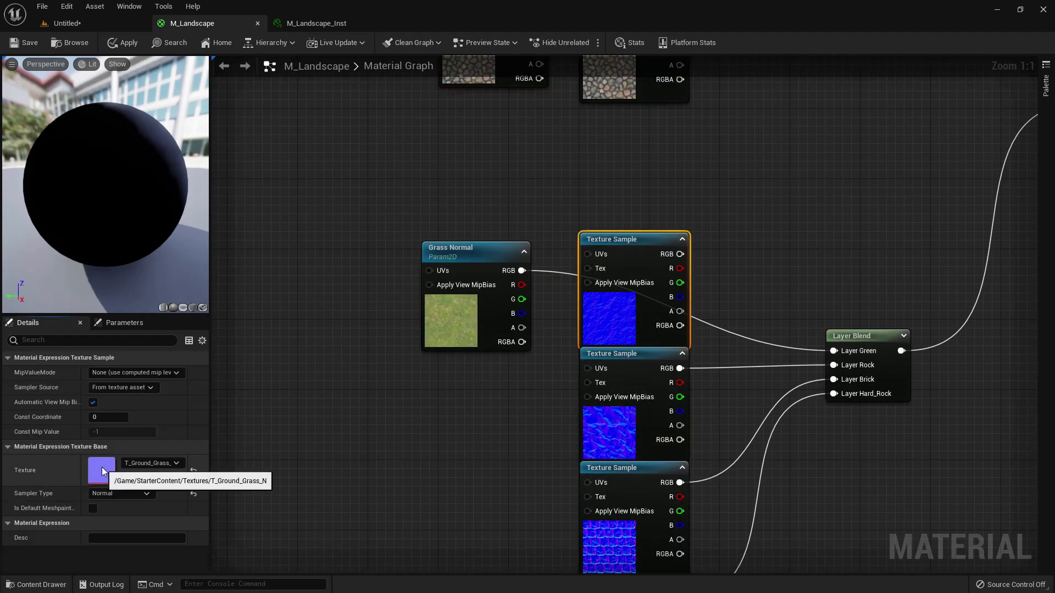
click(445, 340)
scroll(124, 439, down, 3)
right_click(102, 527)
click(122, 549)
- Duplicate the Rock, Brick and Hard_Rock parameter nodes and place the copies beneath Grass Normal beside the normal texture samples
right_drag(488, 417, 485, 332)
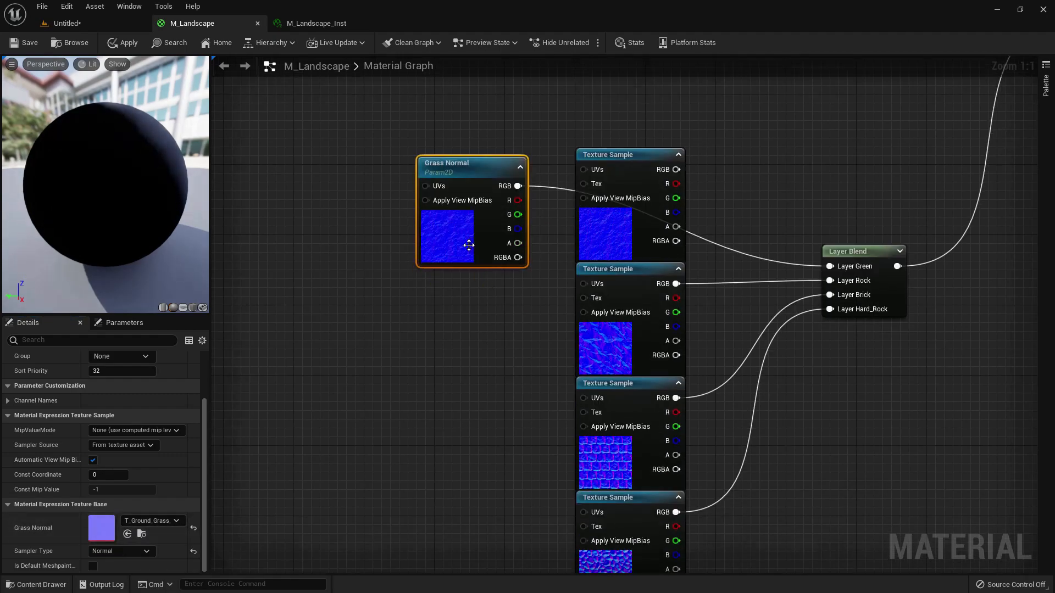
right_drag(464, 238, 484, 519)
right_drag(524, 313, 537, 473)
drag(537, 475, 402, 207)
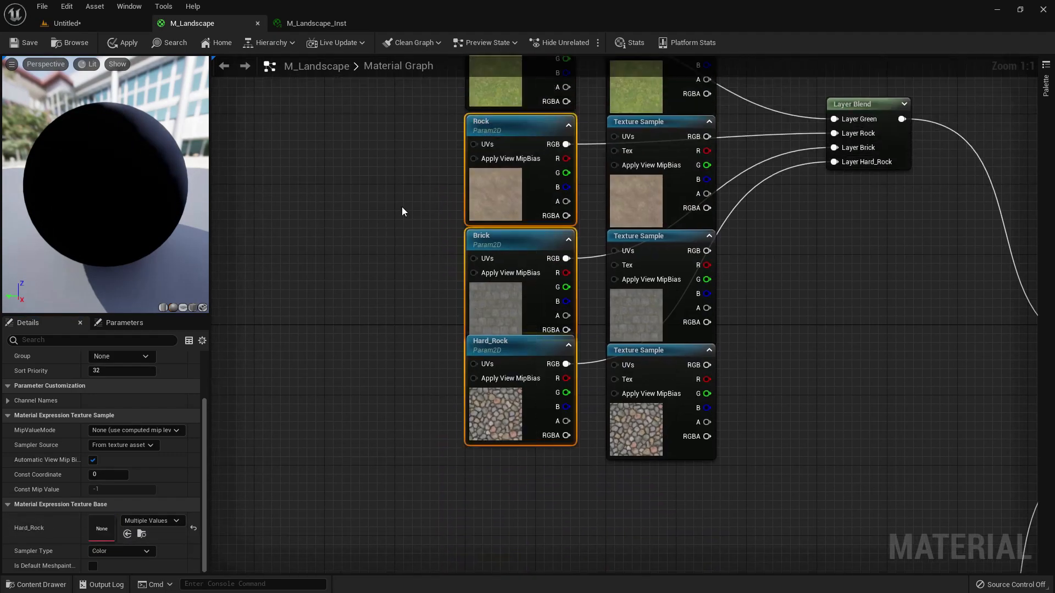
right_drag(518, 383, 515, 72)
click(508, 463)
key(ctrl+v)
drag(541, 439, 488, 328)
- Rename the copied Rock parameter to Rock Normal and assign it T_Ground_Gravel_N, copied from the second normal texture sample
right_drag(631, 326, 621, 286)
click(488, 287)
scroll(112, 402, up, 2)
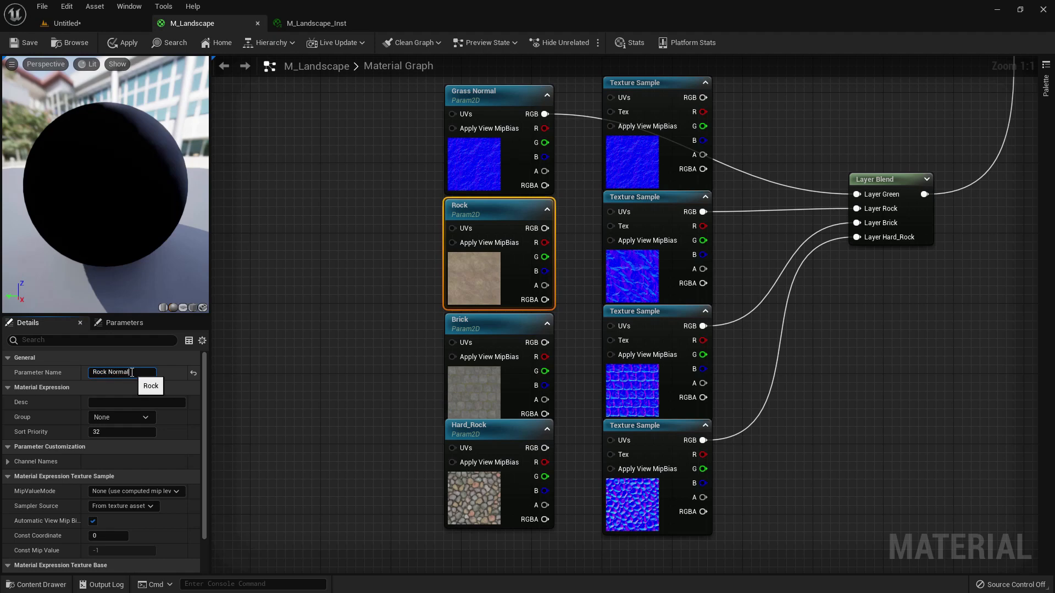
click(627, 276)
right_click(92, 470)
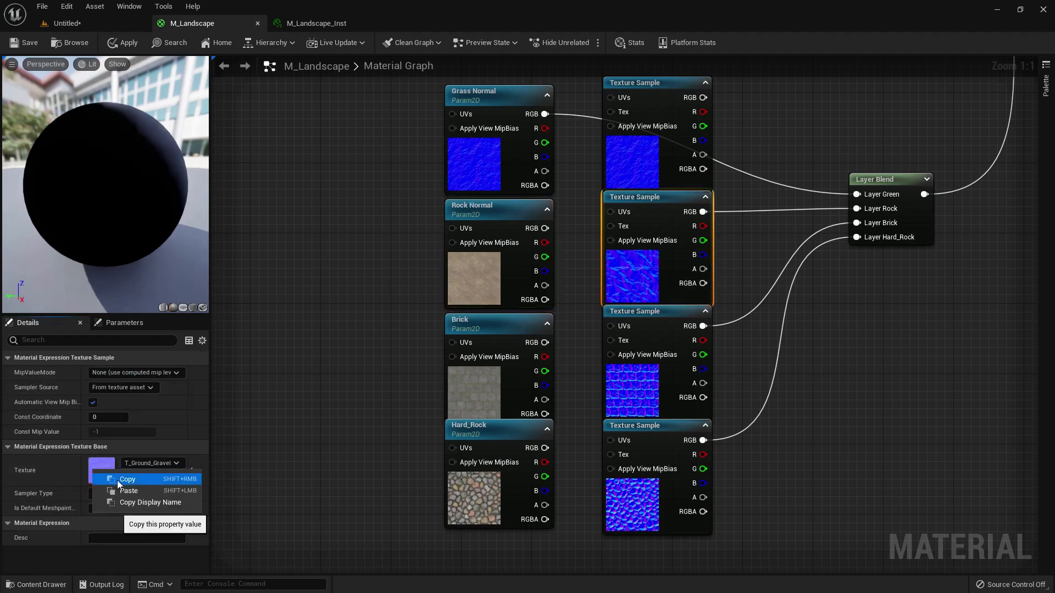
click(117, 480)
click(463, 283)
scroll(145, 440, down, 2)
right_click(105, 519)
click(123, 544)
- Rename the copied Brick parameter to Brick_Normal and assign it T_CobbleStone_Smooth_N, copied from the third normal texture sample
click(626, 379)
right_click(93, 470)
click(117, 481)
click(455, 393)
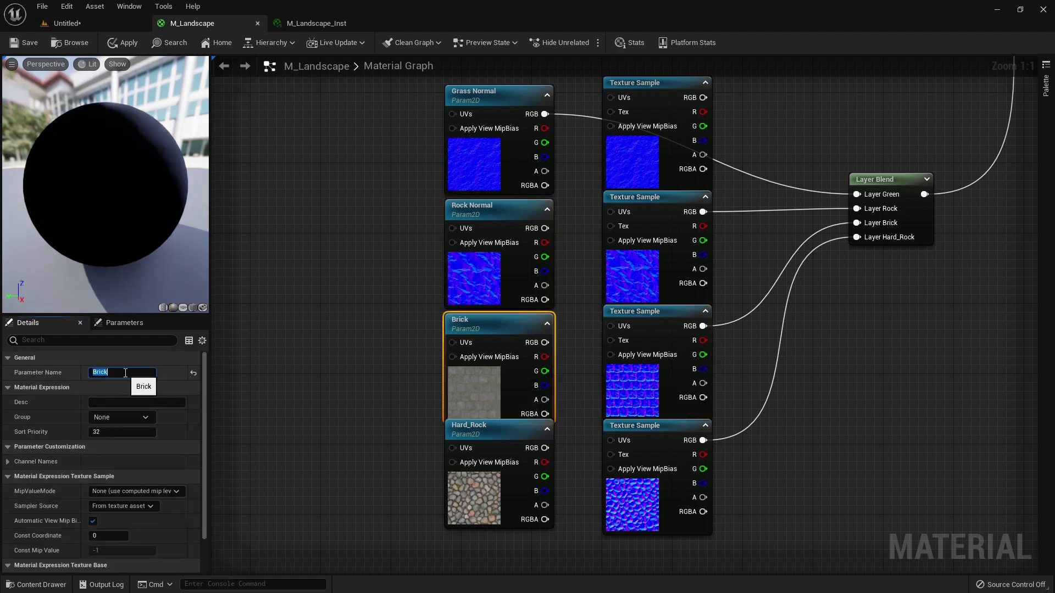
text(al)
key(Return)
scroll(117, 456, down, 2)
right_click(110, 528)
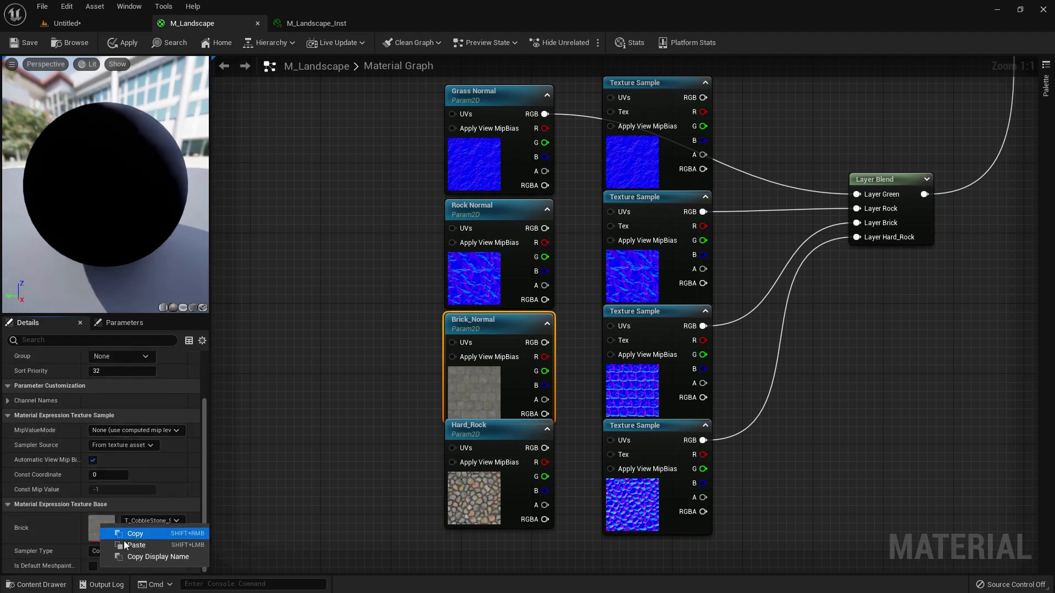
click(123, 544)
- Rename the copied Hard_Rock parameter to Hard_Rock_Normal and assign it T_CobbleStone_Pebble_N, copied from the fourth normal texture sample
right_drag(324, 464, 318, 349)
click(631, 409)
right_click(97, 474)
click(127, 482)
click(478, 384)
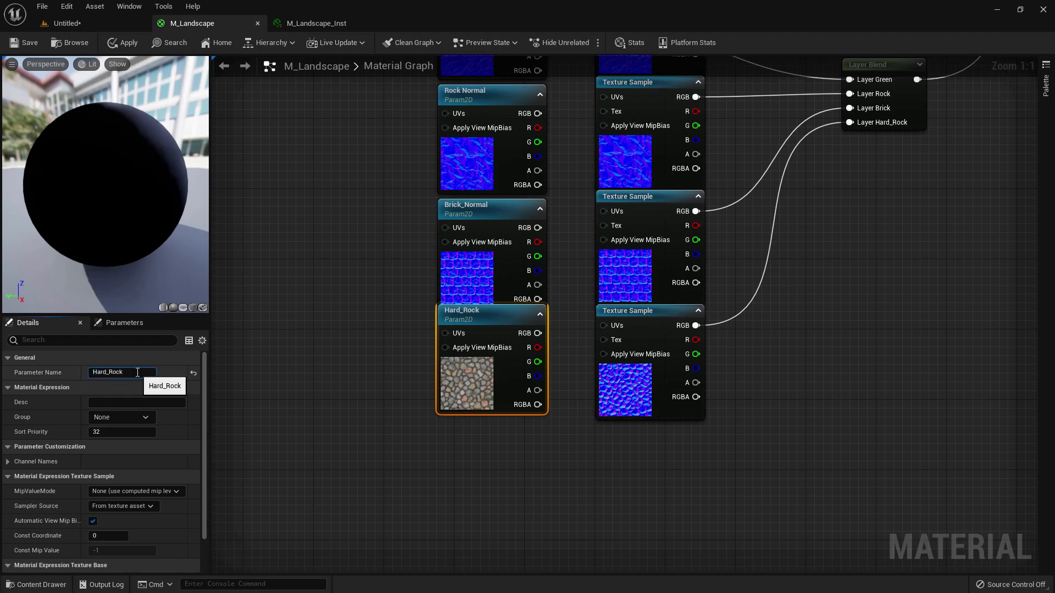
scroll(110, 467, down, 2)
right_click(105, 519)
click(140, 539)
- Move the normal Layer Blend's Rock, Brick and Hard_Rock connections to the matching normal parameters' RGB outputs and save M_Landscape
right_drag(573, 191, 556, 390)
ctrl+drag(679, 295, 521, 312)
ctrl+drag(680, 410, 520, 427)
right_drag(578, 455, 622, 307)
ctrl+drag(718, 377, 562, 384)
right_drag(494, 231, 509, 409)
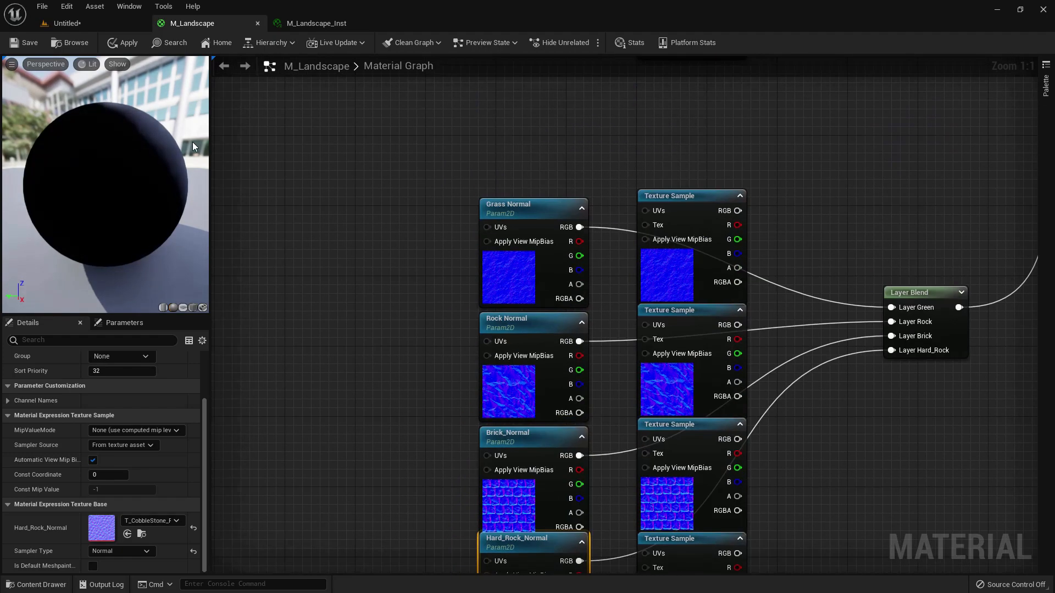
click(24, 46)
- In M_Landscape_Inst, enable the overrides for the Brick, Hard_Rock and Rock textures and their three normal parameters
click(336, 23)
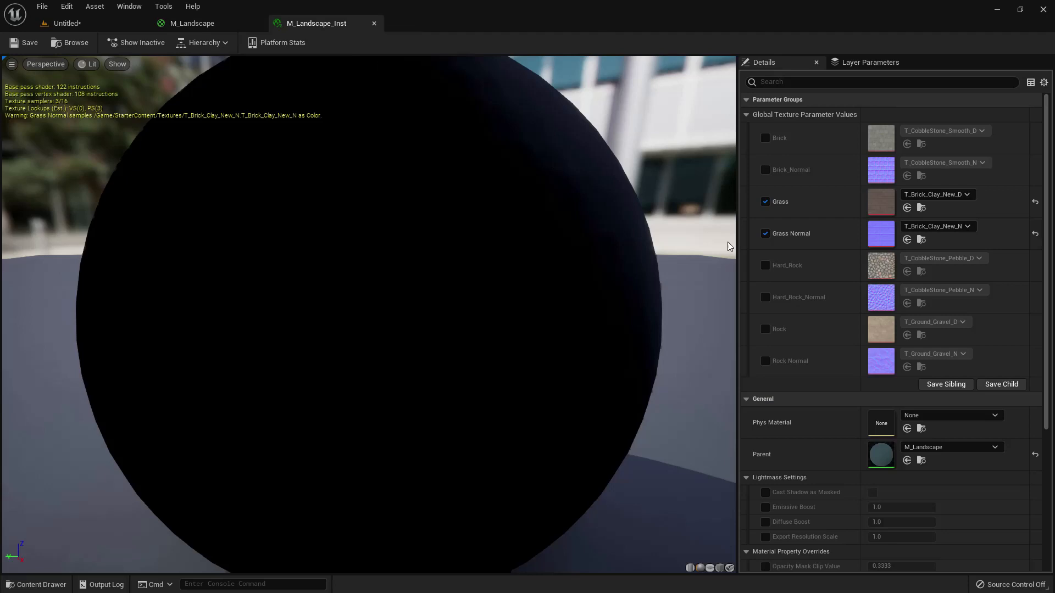
click(766, 169)
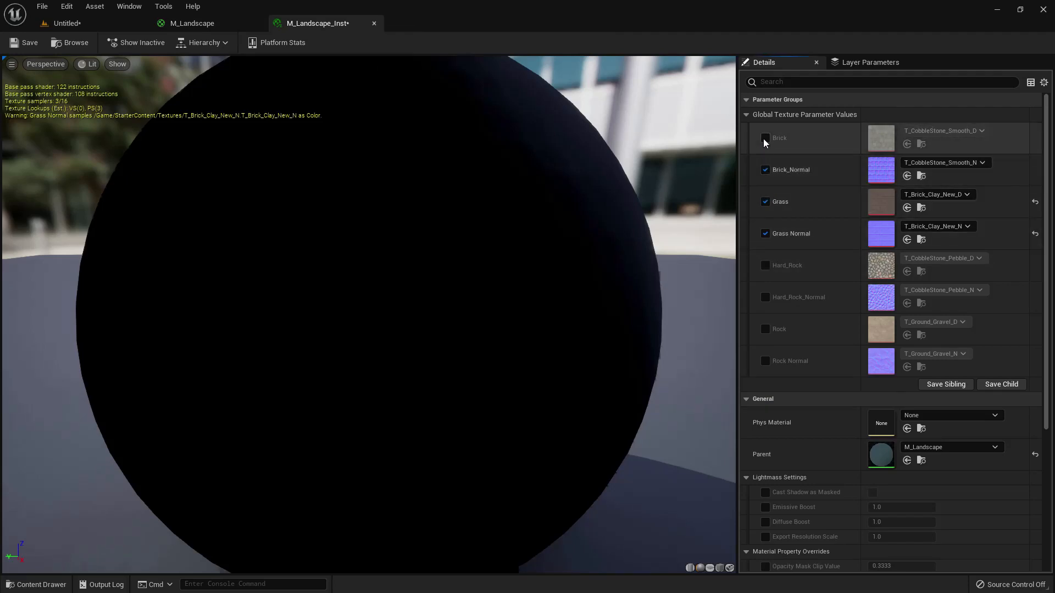
click(765, 138)
click(765, 266)
click(765, 297)
click(766, 329)
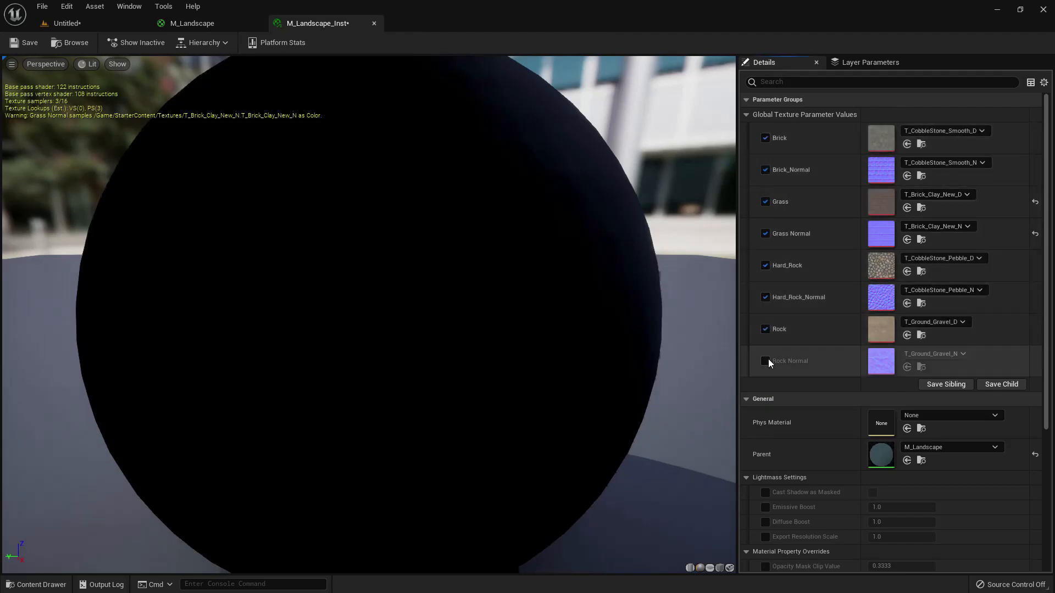
click(765, 361)
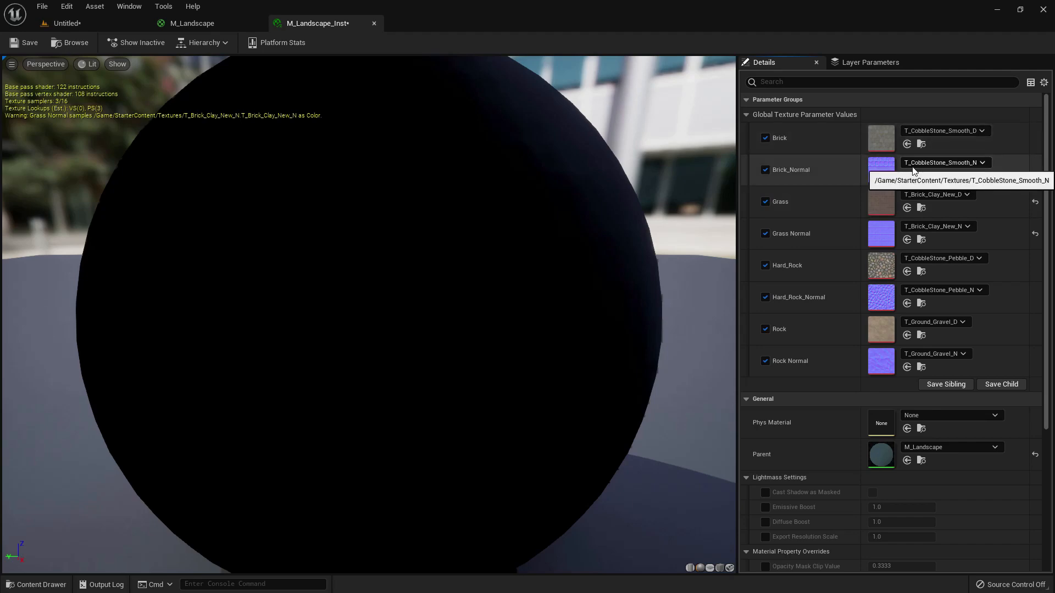
- Save the M_Landscape_Inst material instance and return to the Untitled level
click(61, 23)
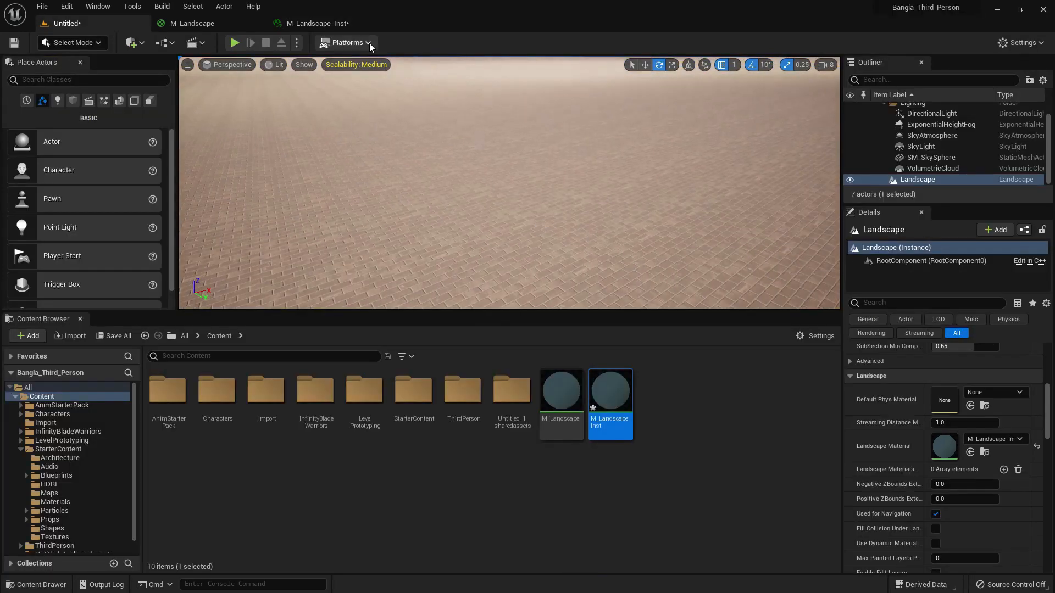
click(318, 23)
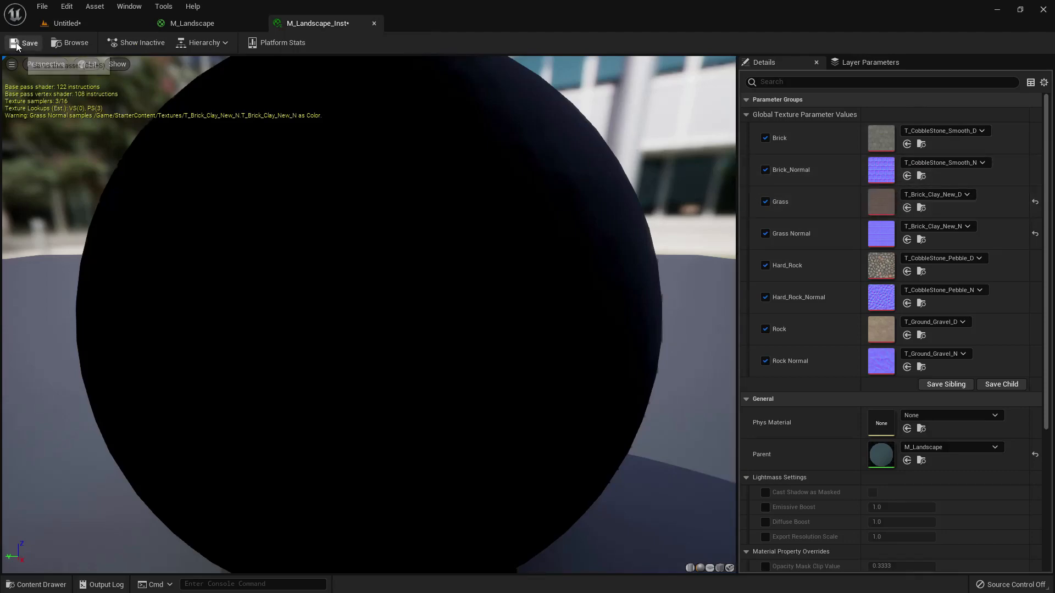
click(65, 23)
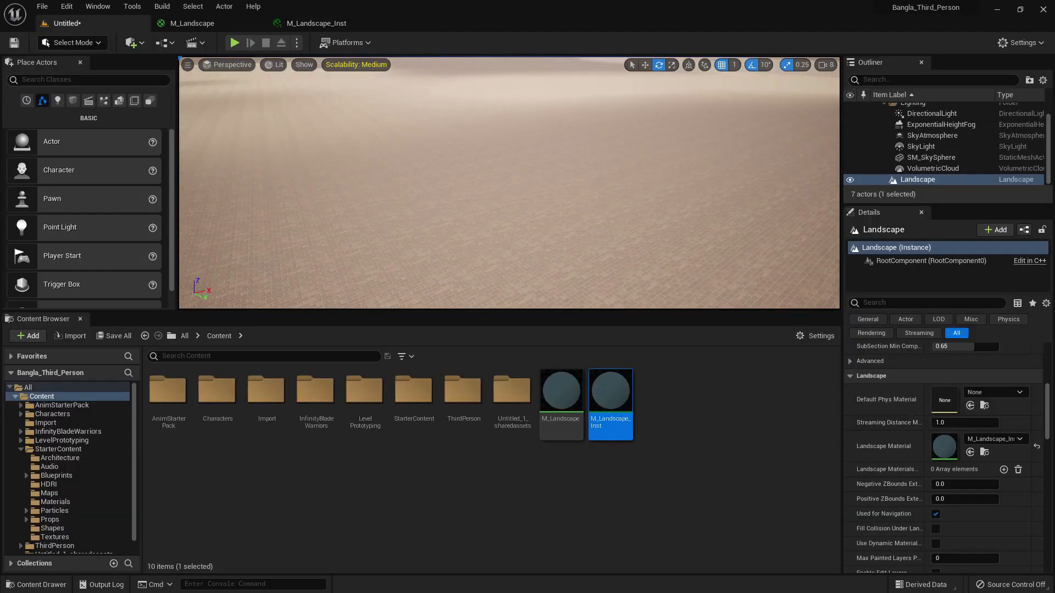